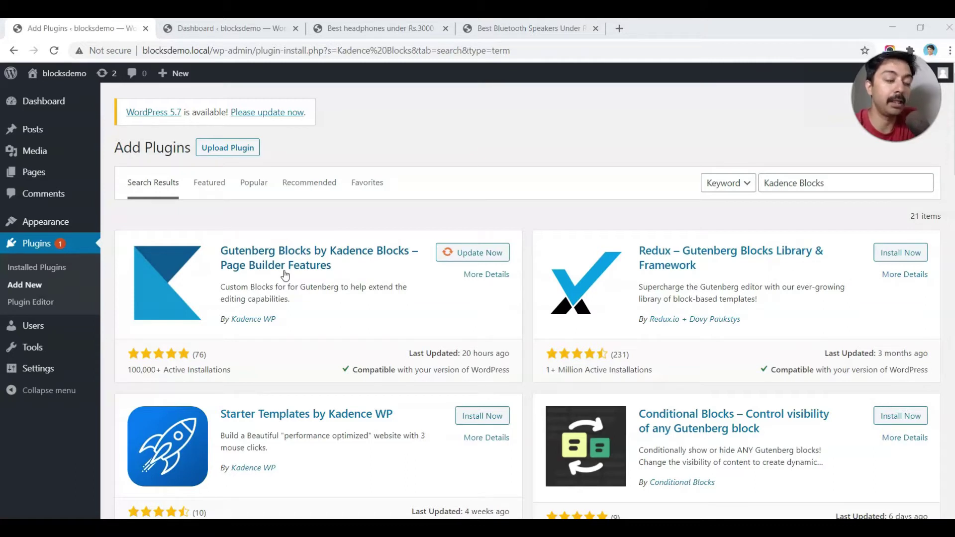
# - Switch to the tab with the live 'Best Bluetooth Speakers Under Rs.5,000' post
pyautogui.click(426, 284)
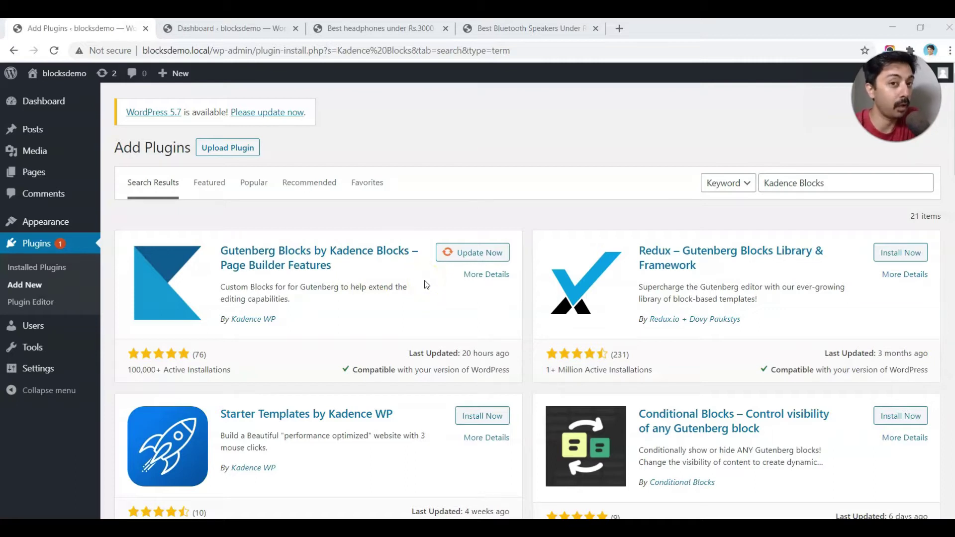
pyautogui.hotkey('ctrl', '4')
pyautogui.click(443, 169)
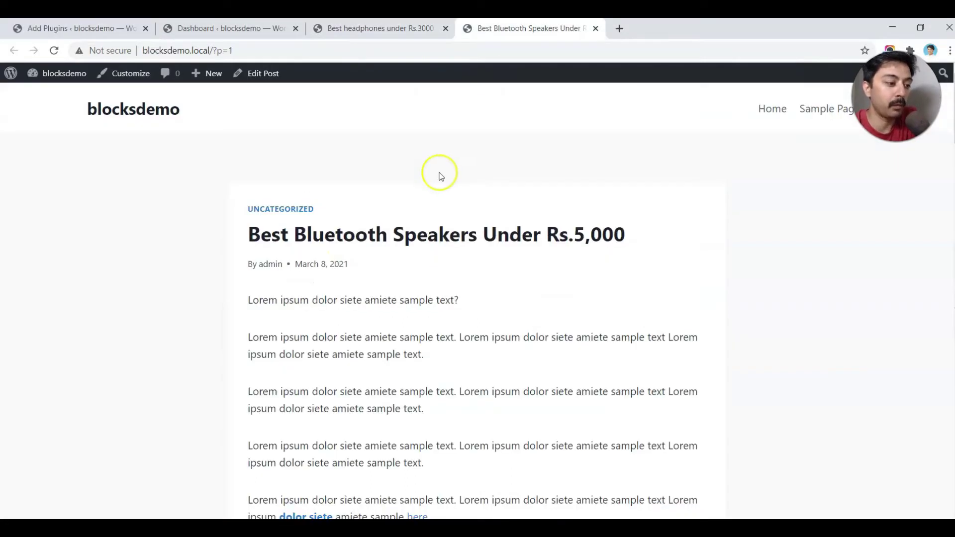
# - Scroll through the post, highlighting the first three brand headings to review them
pyautogui.scroll(-1, 426, 241)
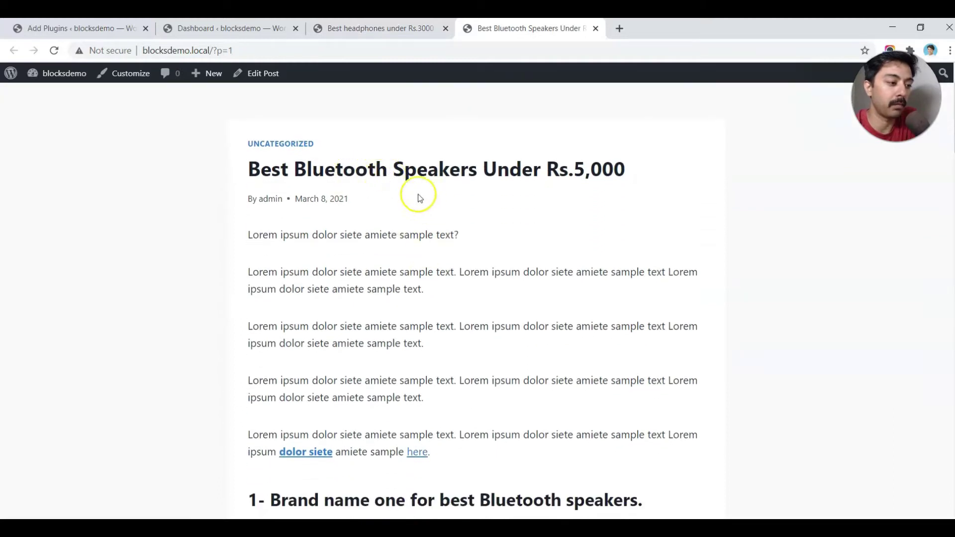
pyautogui.scroll(-3, 520, 187)
pyautogui.scroll(2, 431, 266)
pyautogui.scroll(-1, 430, 267)
pyautogui.scroll(-2, 431, 267)
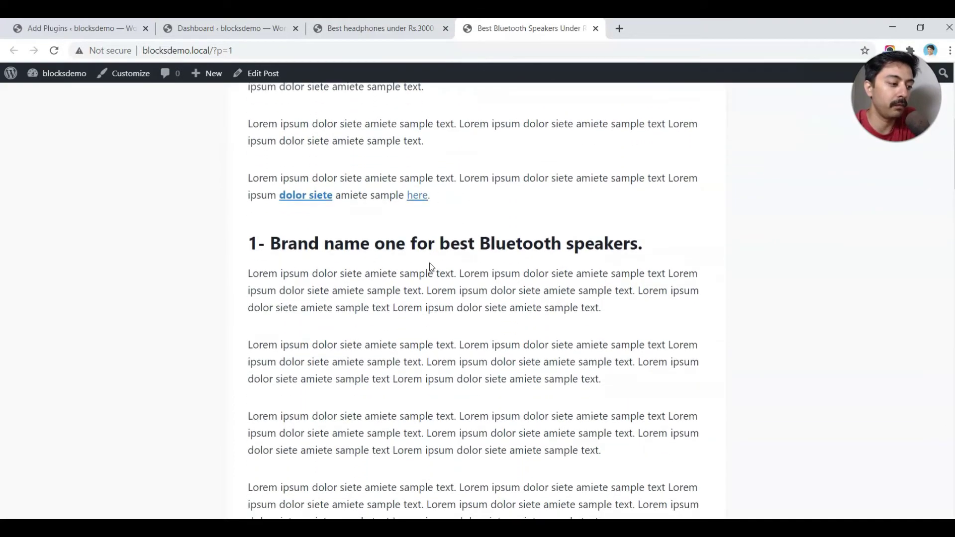
pyautogui.tripleClick(386, 240)
pyautogui.scroll(-5, 386, 238)
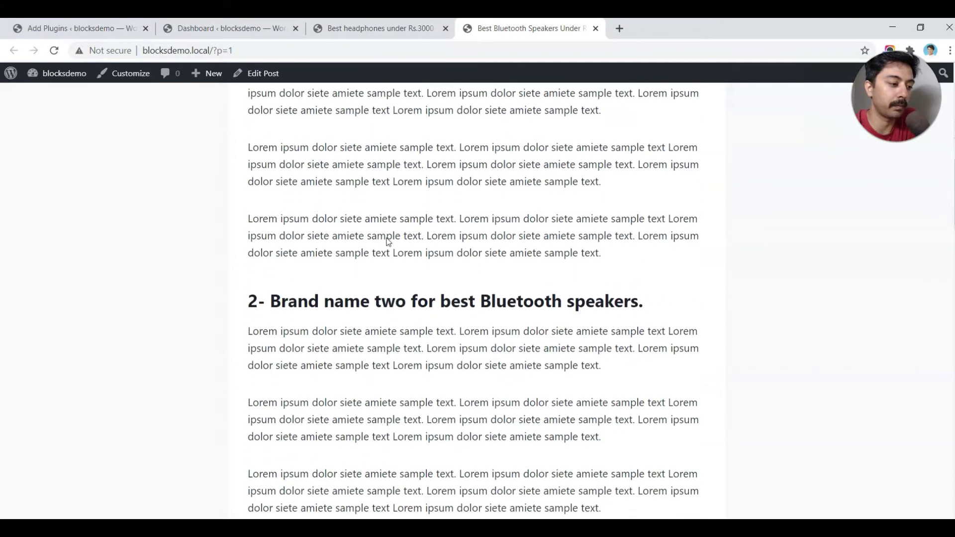
pyautogui.doubleClick(361, 286)
pyautogui.scroll(-5, 363, 284)
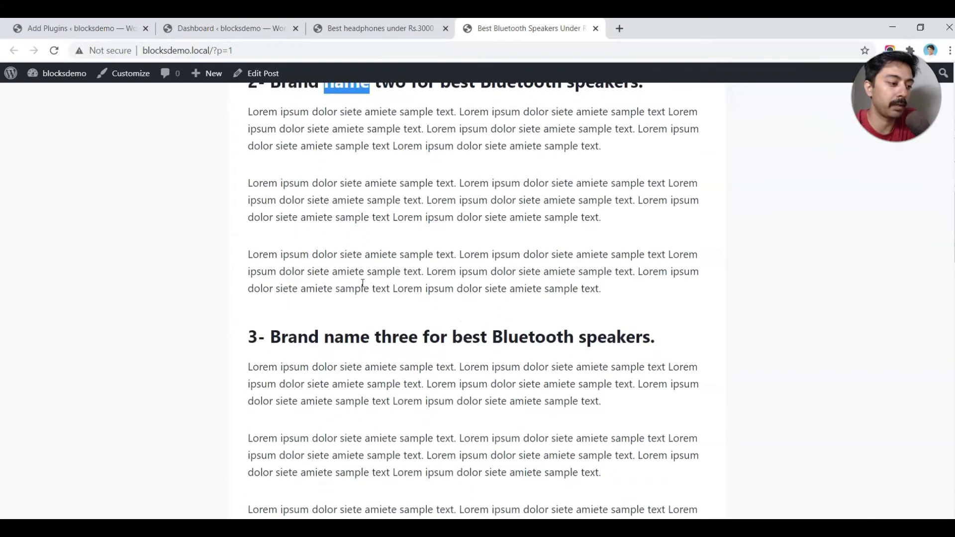
pyautogui.doubleClick(361, 283)
# - Review the remaining headings, return to the top and open the post in the editor
pyautogui.scroll(-17, 363, 284)
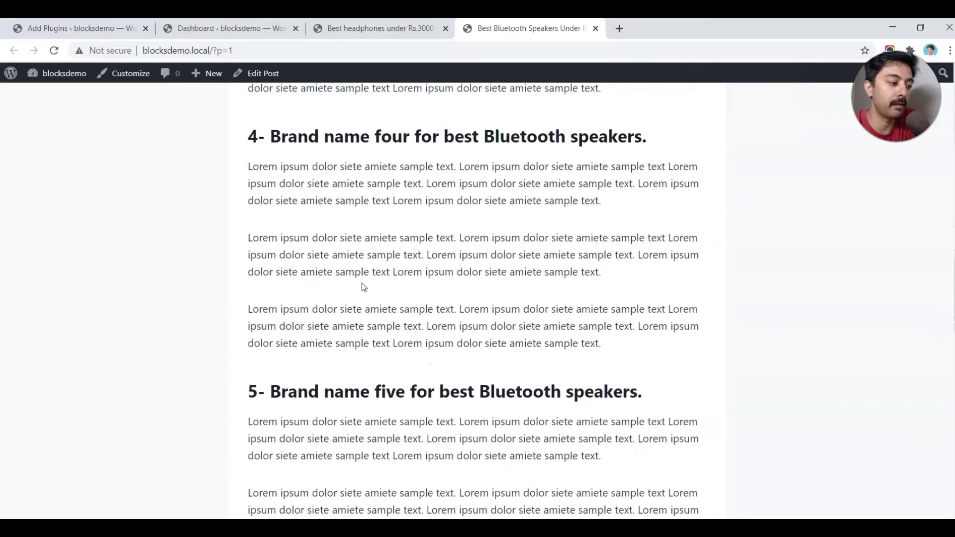
pyautogui.scroll(-5, 362, 284)
pyautogui.scroll(6, 362, 284)
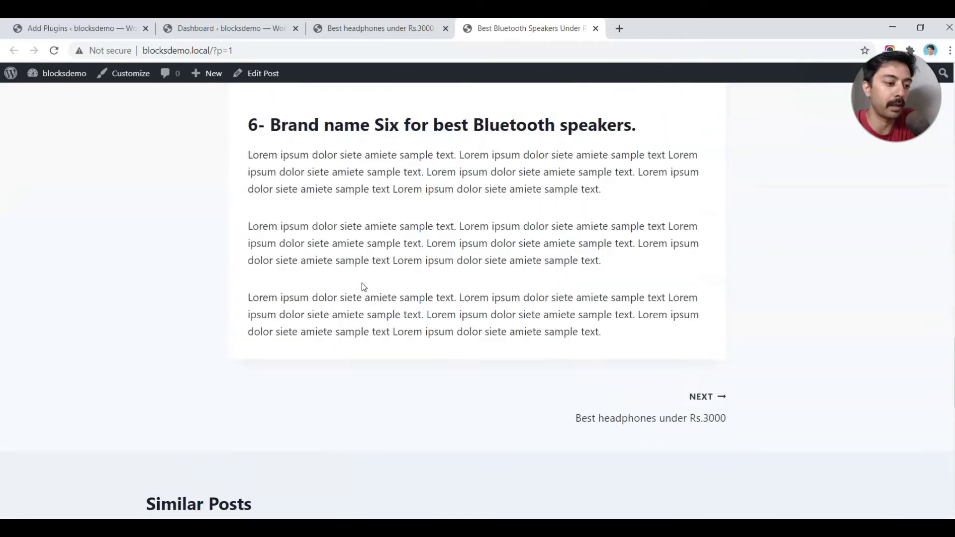
pyautogui.scroll(20, 362, 282)
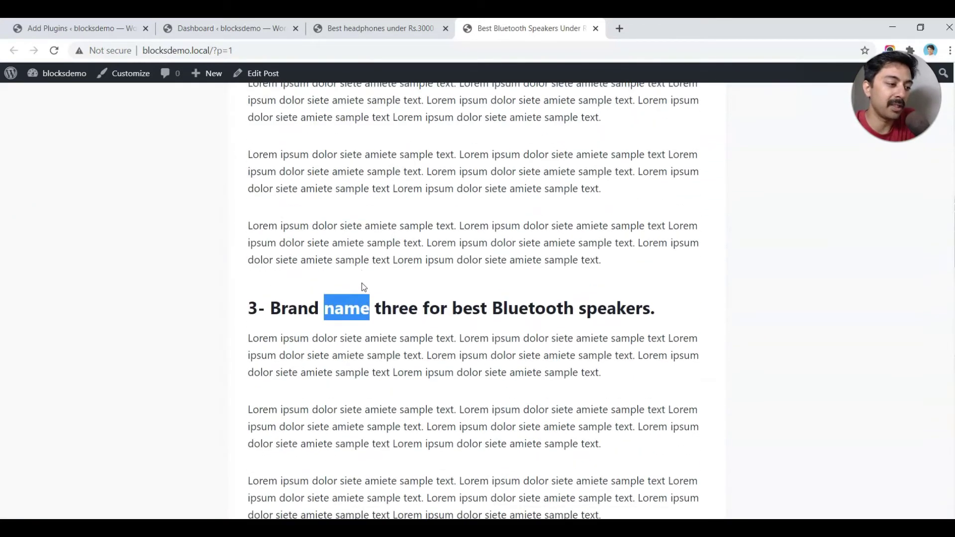
pyautogui.scroll(6, 362, 283)
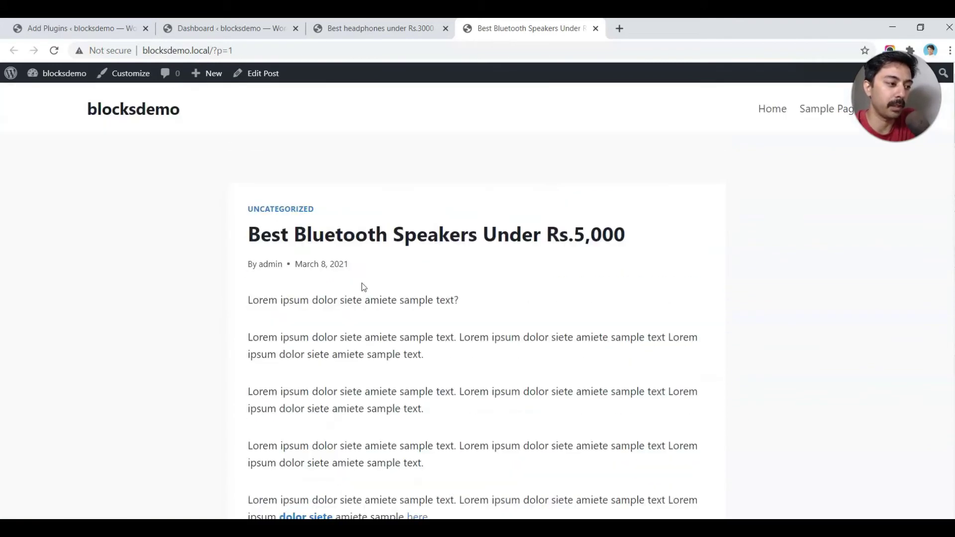
pyautogui.click(266, 75)
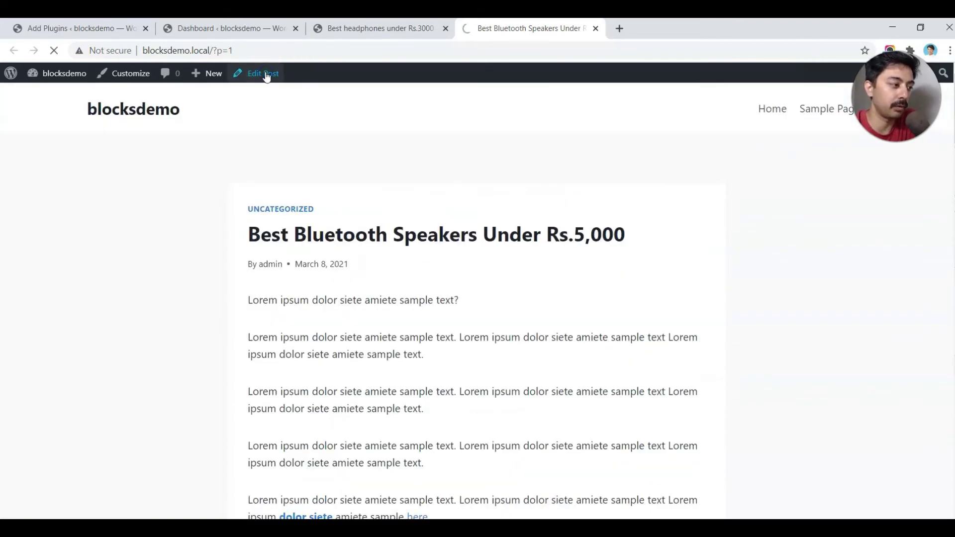
# - Insert a Table of Contents block in the empty paragraph above '1- Brand name one'
pyautogui.click(290, 277)
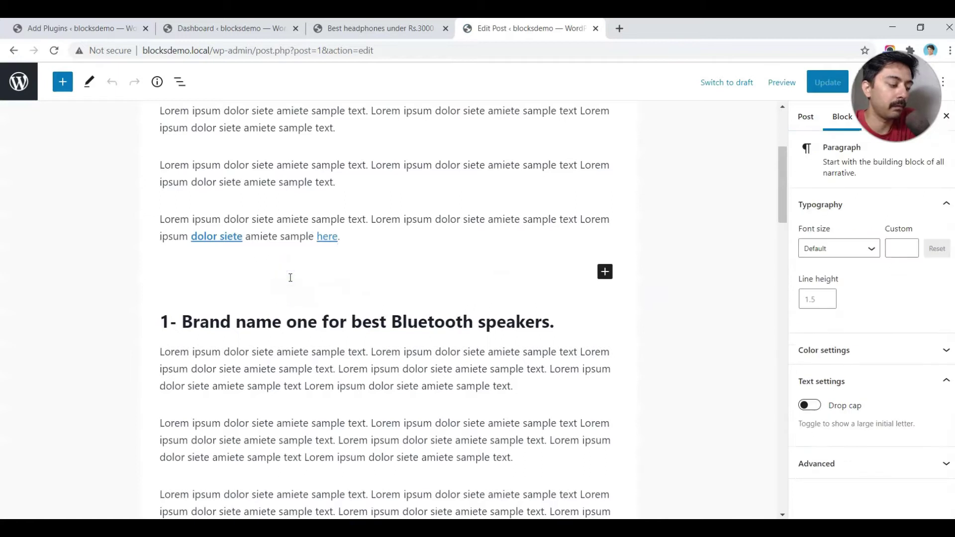
pyautogui.write('/')
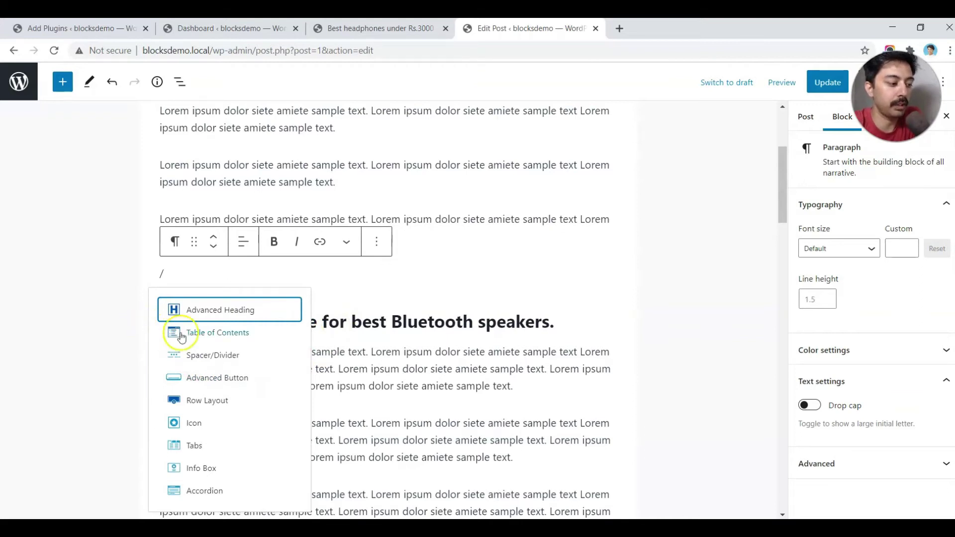
pyautogui.click(235, 337)
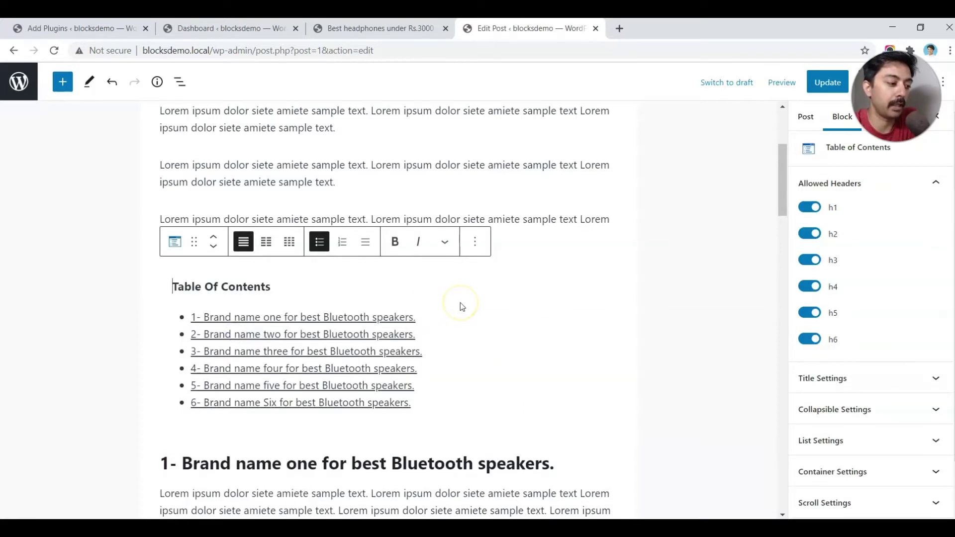
pyautogui.click(411, 308)
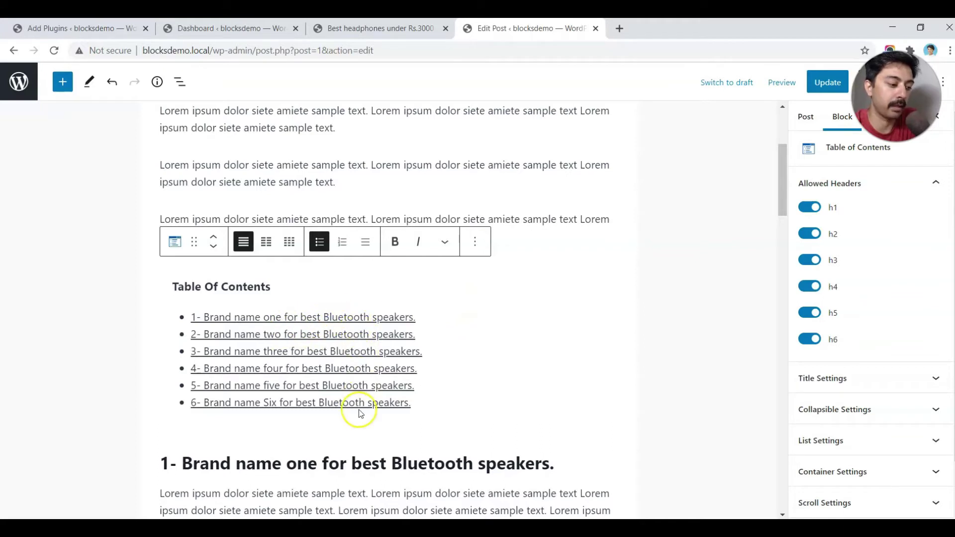
pyautogui.scroll(-3, 233, 258)
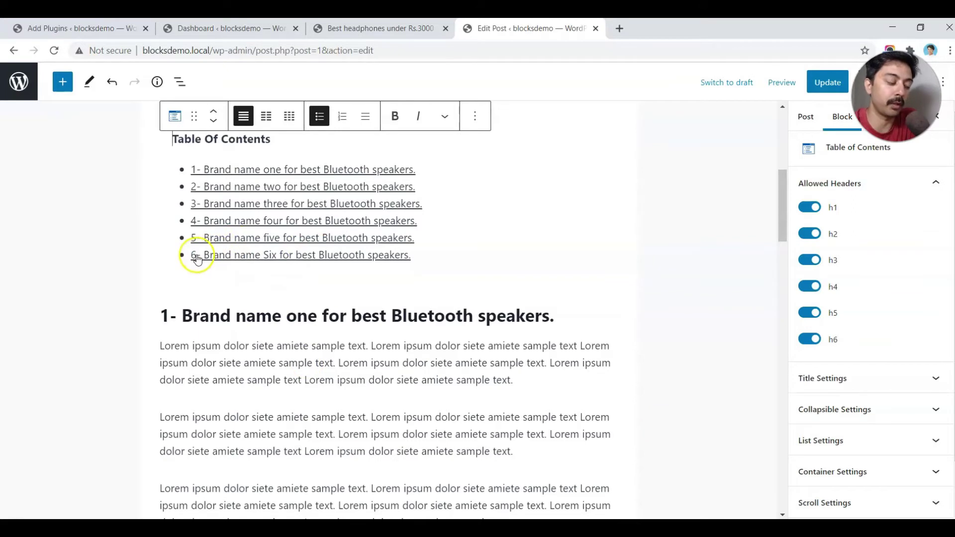
pyautogui.scroll(3, 279, 241)
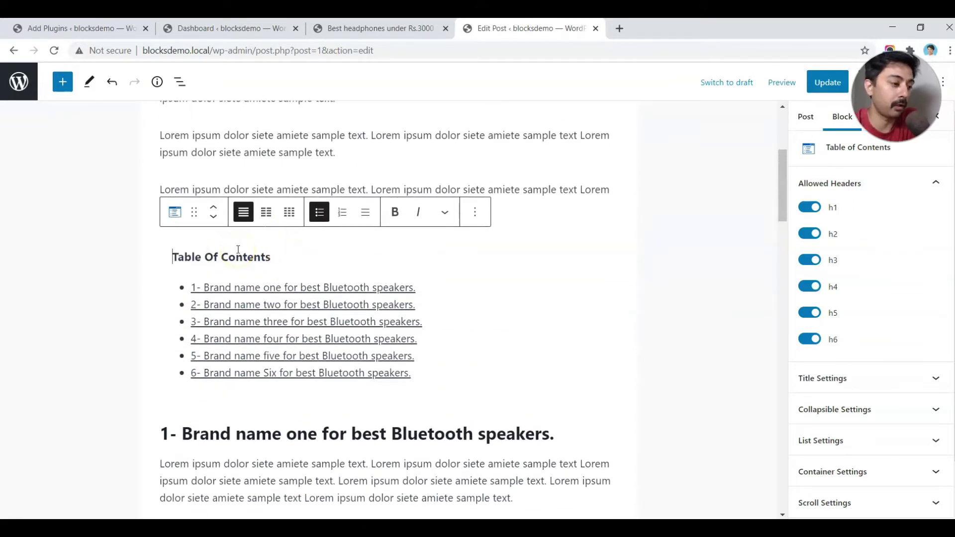
pyautogui.click(343, 213)
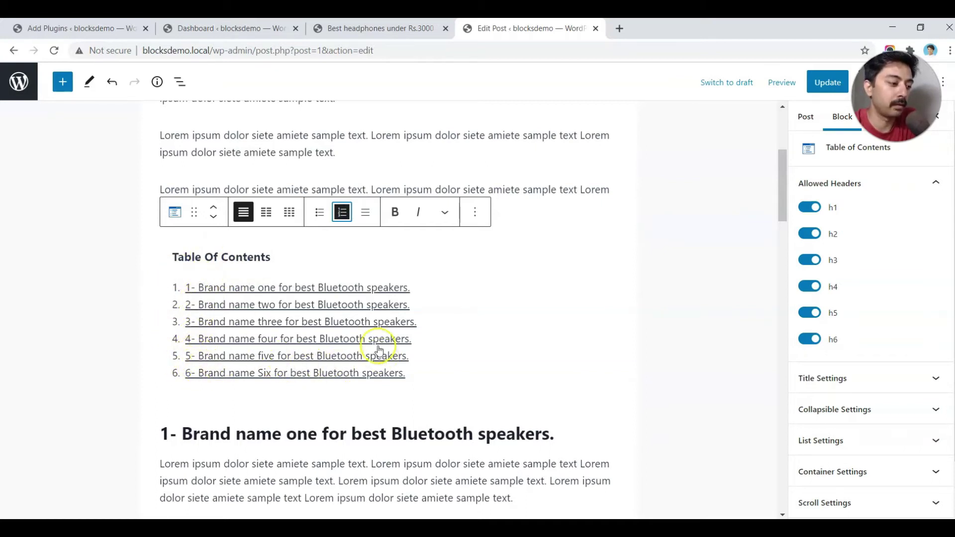
pyautogui.click(365, 219)
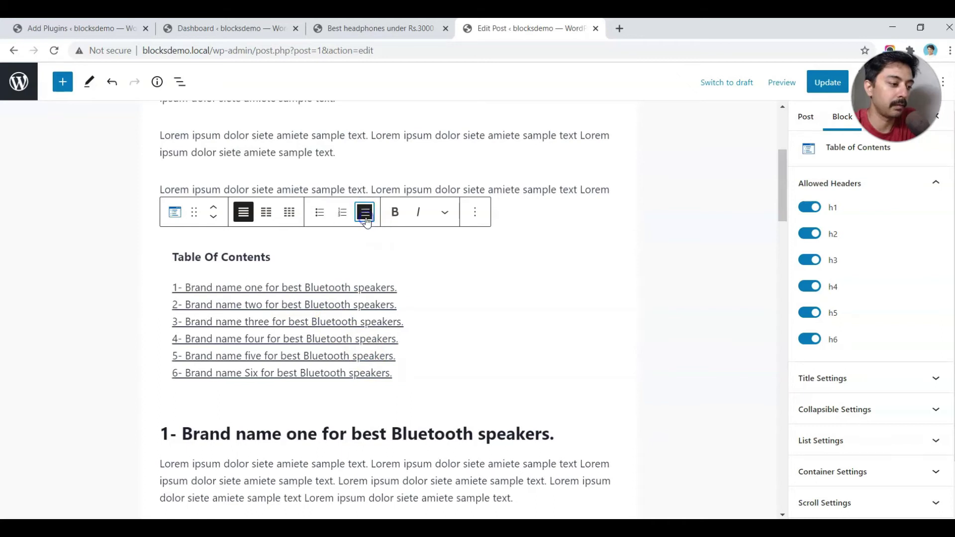
pyautogui.click(320, 214)
pyautogui.press('Down')
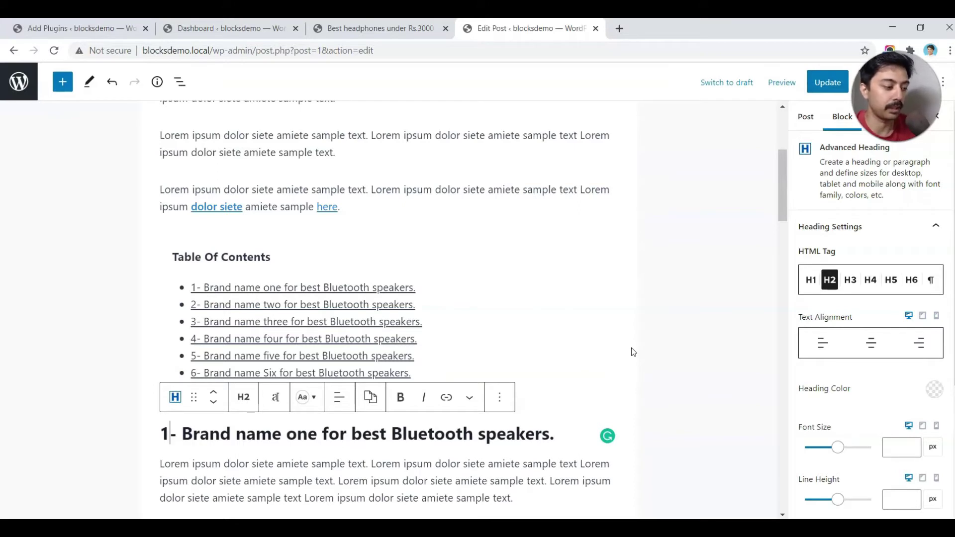
pyautogui.press('Right')
pyautogui.press('Right')
pyautogui.write('rr')
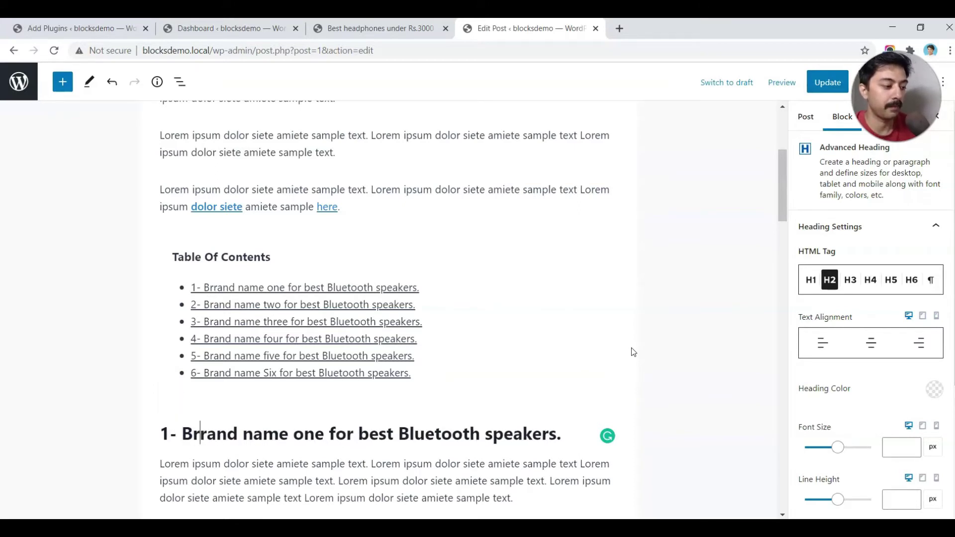
pyautogui.write('rrrrr')
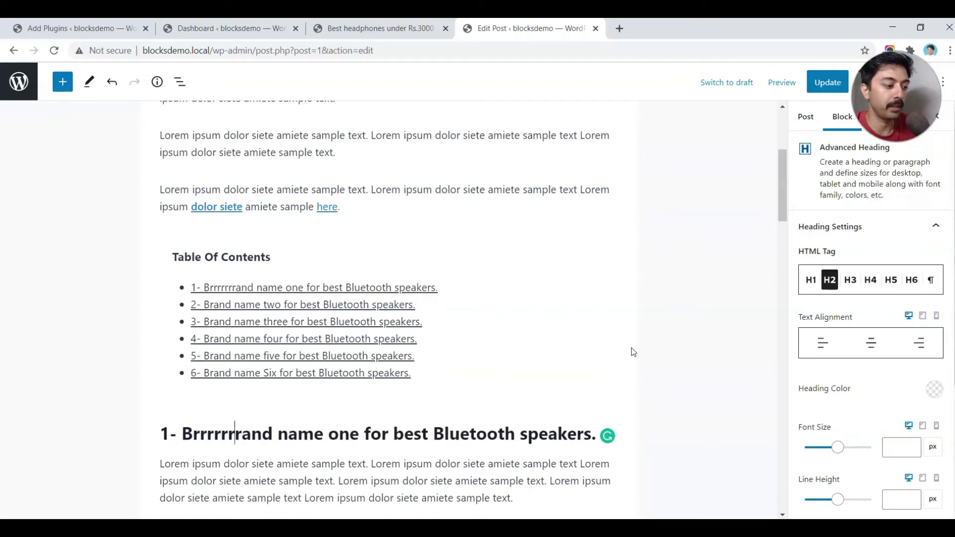
pyautogui.press('BackSpace')
pyautogui.press('BackSpace')
pyautogui.press('BackSpace')
pyautogui.press('BackSpace')
pyautogui.press('BackSpace')
pyautogui.press('BackSpace')
pyautogui.press('BackSpace')
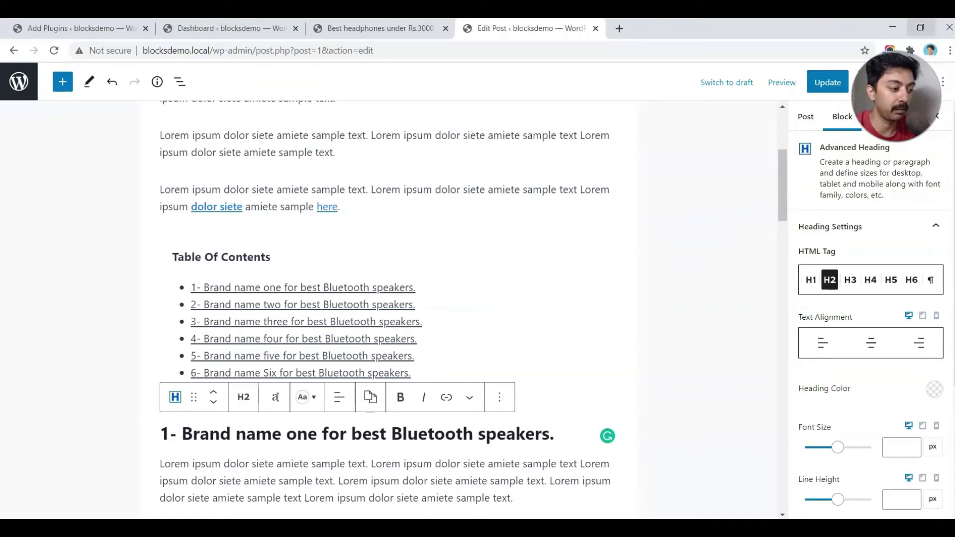
# - Try two- and three-column layouts for the contents list, then toggle h2 headings off and on
pyautogui.click(341, 265)
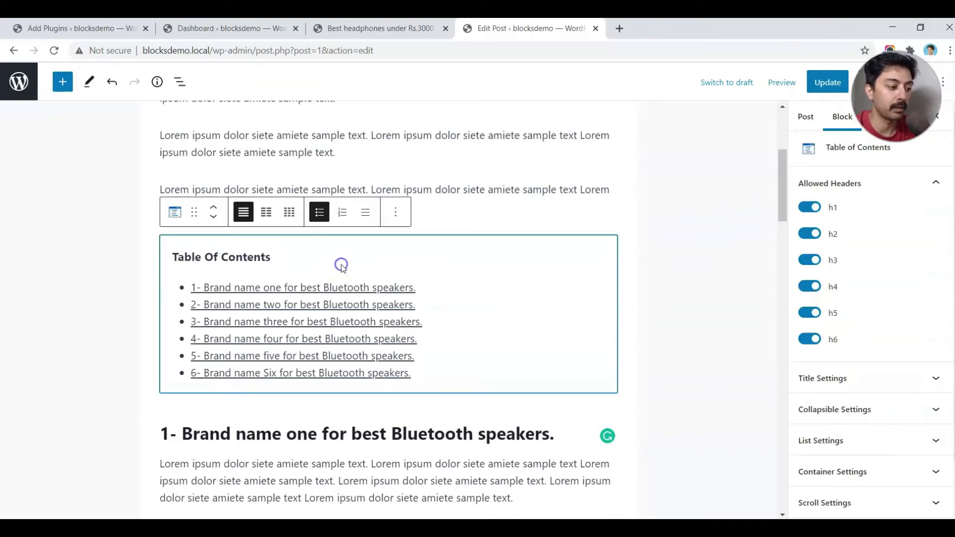
pyautogui.click(265, 212)
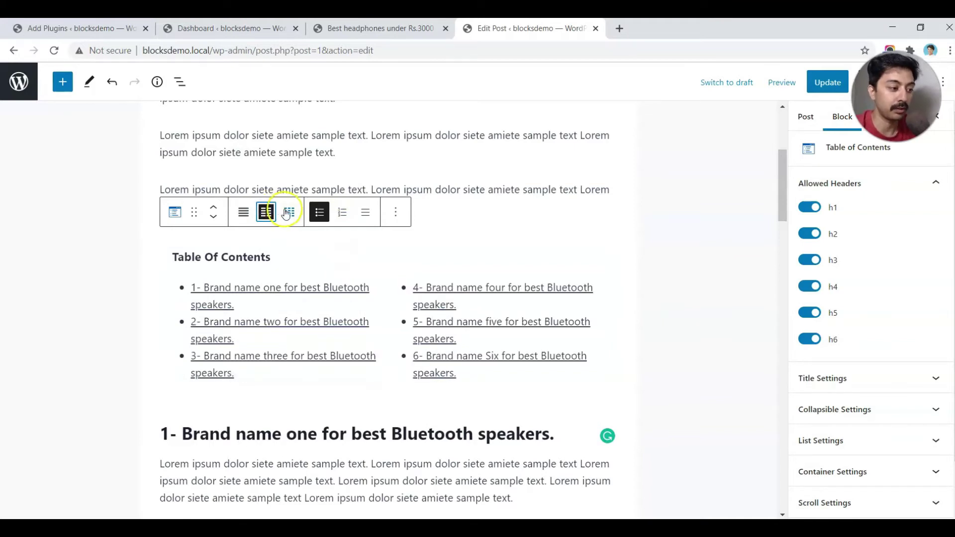
pyautogui.click(287, 213)
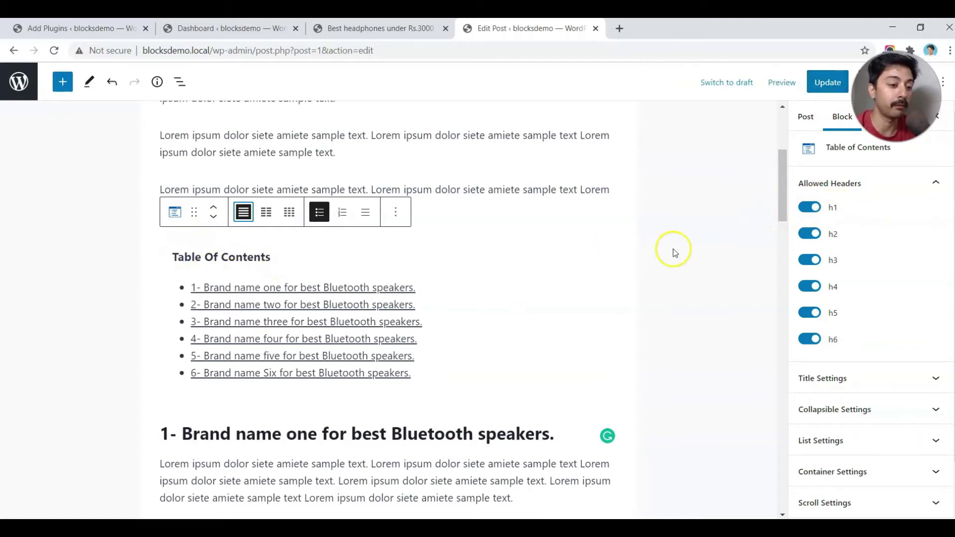
pyautogui.click(807, 235)
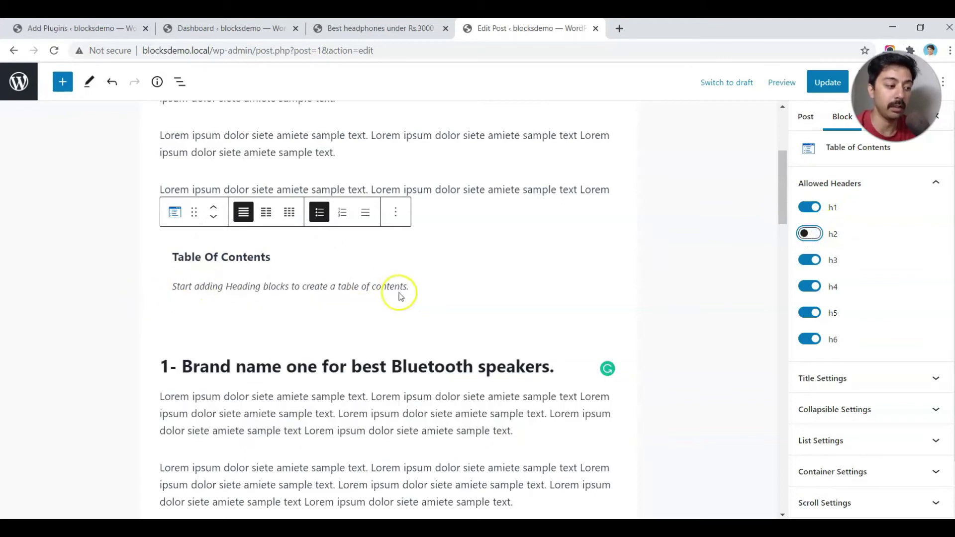
pyautogui.click(811, 234)
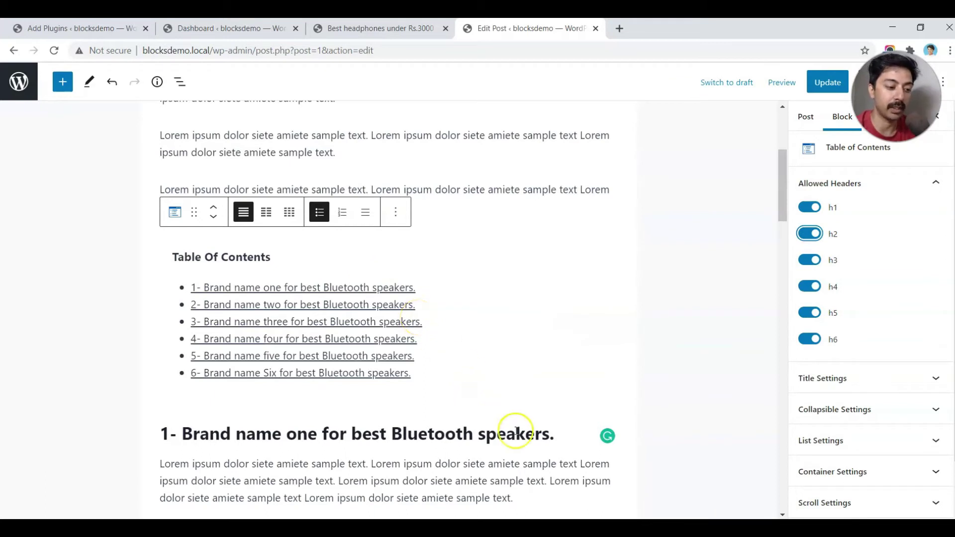
# - Review the live headphones post's Specification subheadings and open it in the editor
pyautogui.click(380, 29)
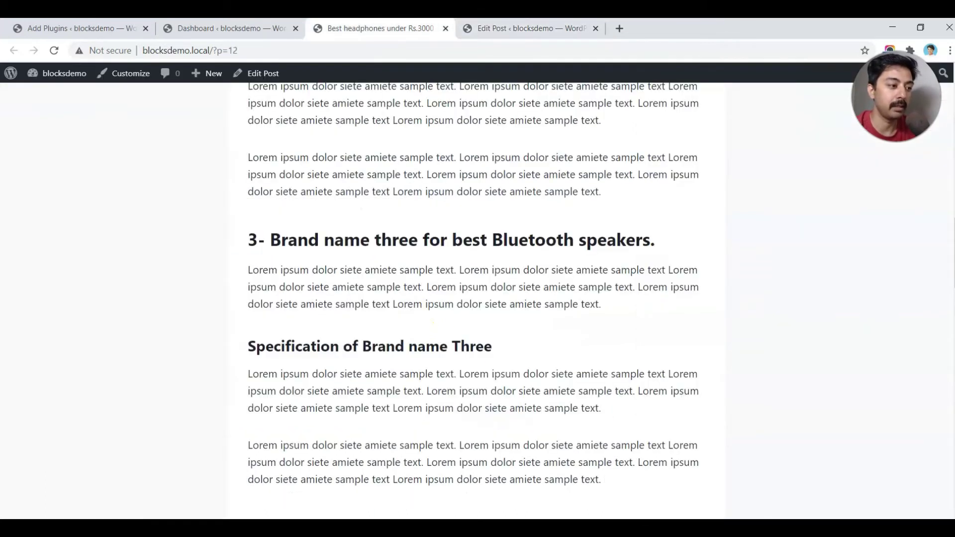
pyautogui.scroll(5, 373, 231)
pyautogui.scroll(1, 373, 232)
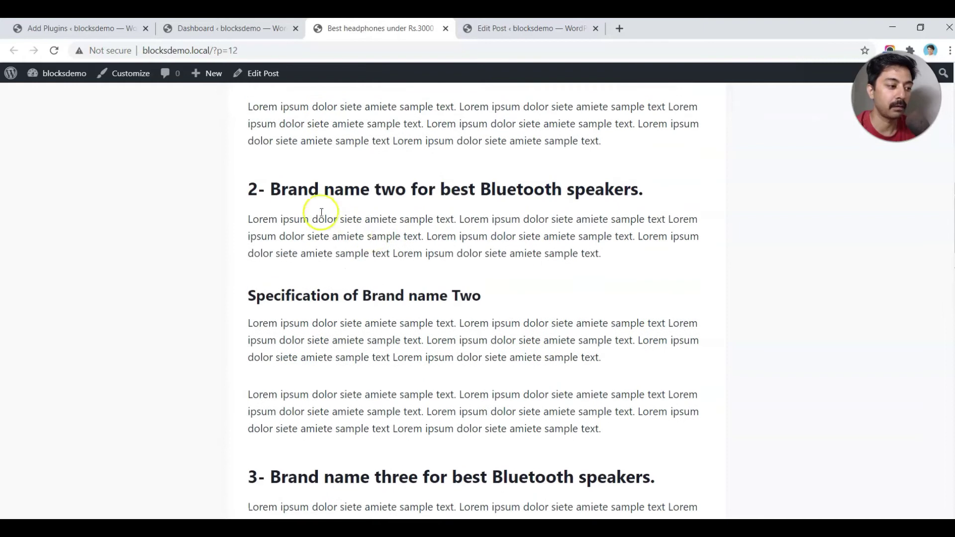
pyautogui.moveTo(265, 189); pyautogui.dragTo(475, 188)
pyautogui.moveTo(248, 295); pyautogui.dragTo(494, 295)
pyautogui.click(272, 75)
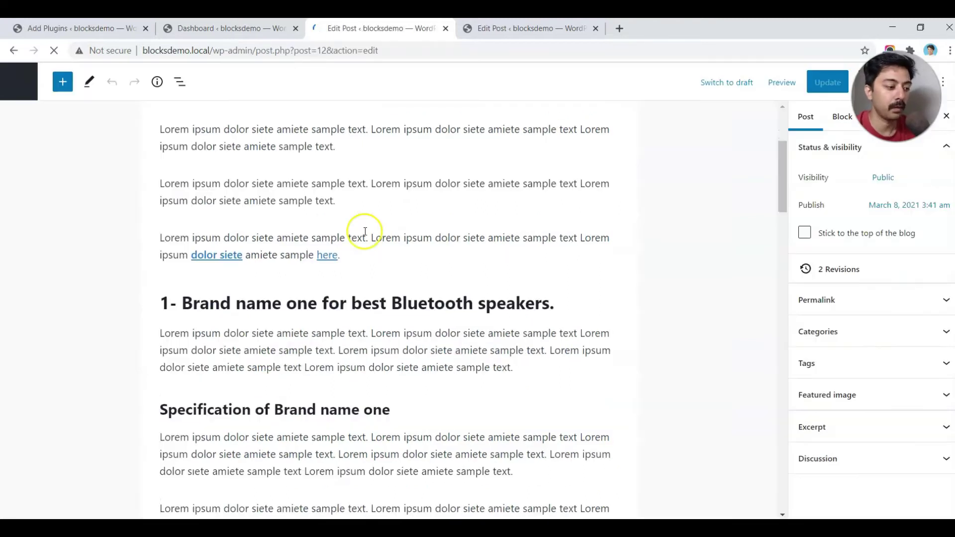
# - Insert a Table of Contents block in the empty paragraph and check its nested entries
pyautogui.click(364, 256)
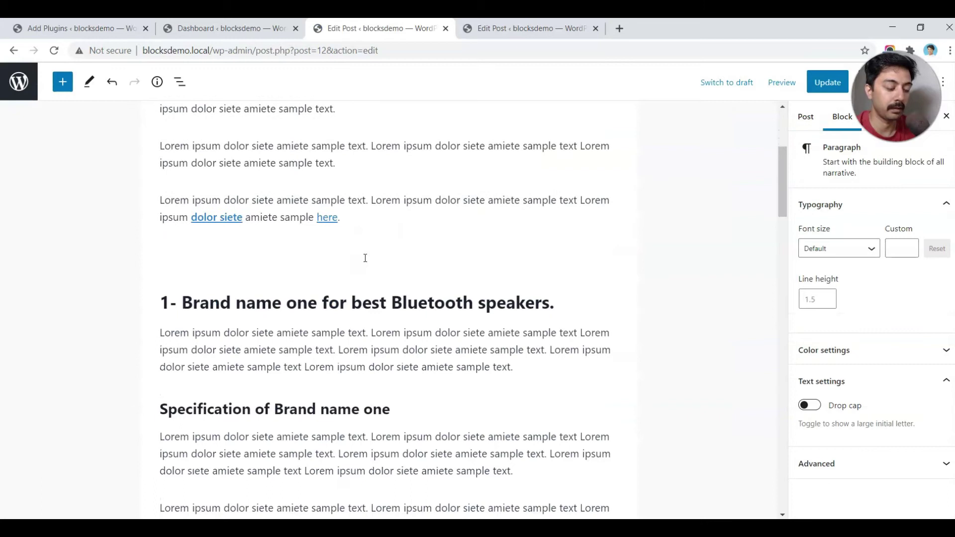
pyautogui.write('/')
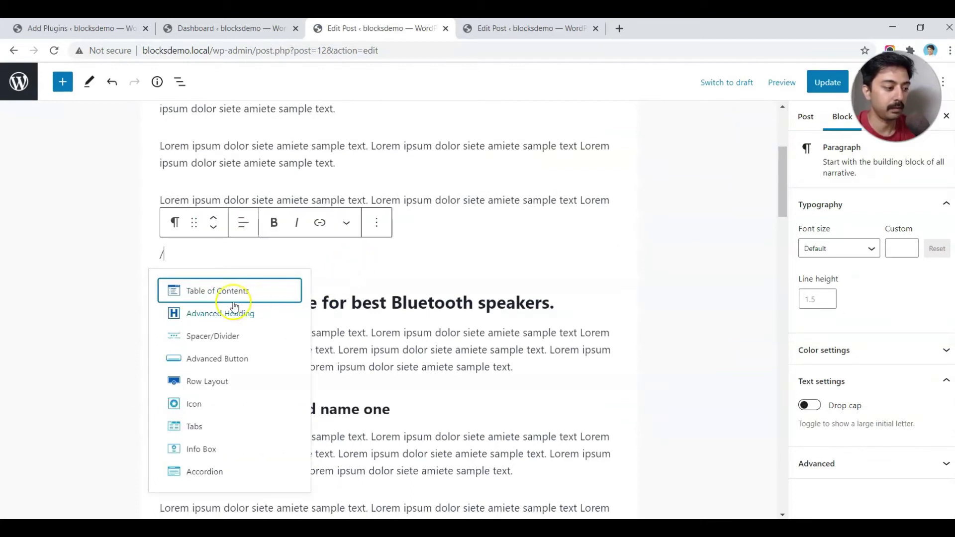
pyautogui.click(221, 295)
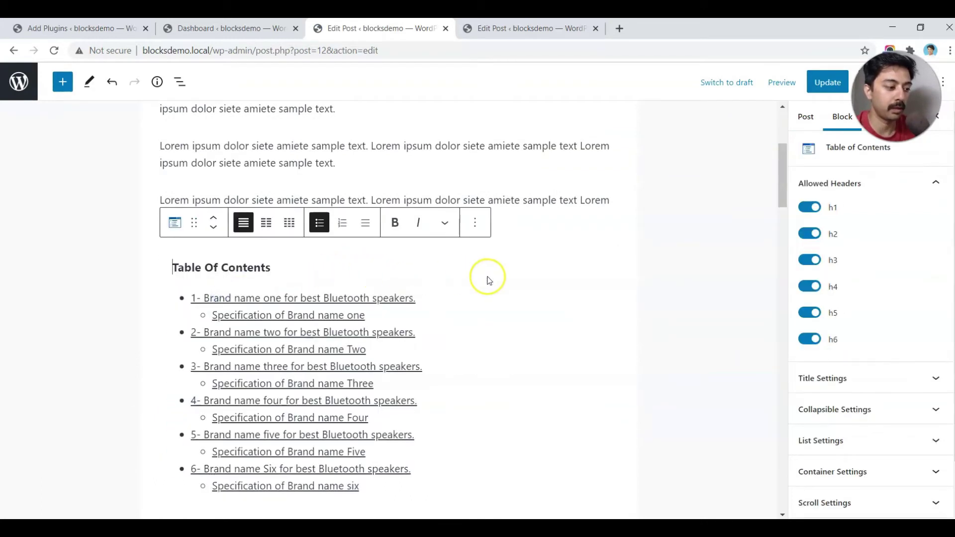
pyautogui.scroll(-2, 486, 277)
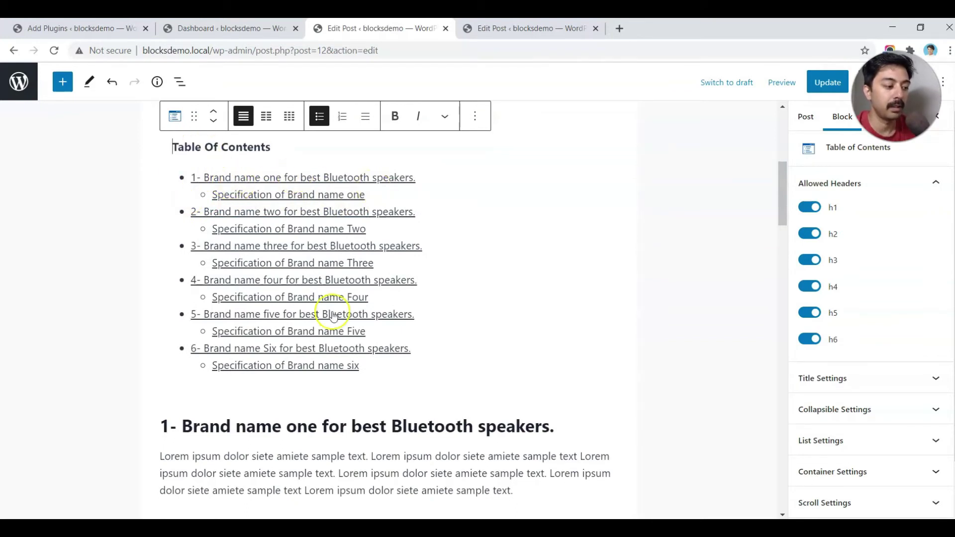
pyautogui.scroll(-5, 320, 330)
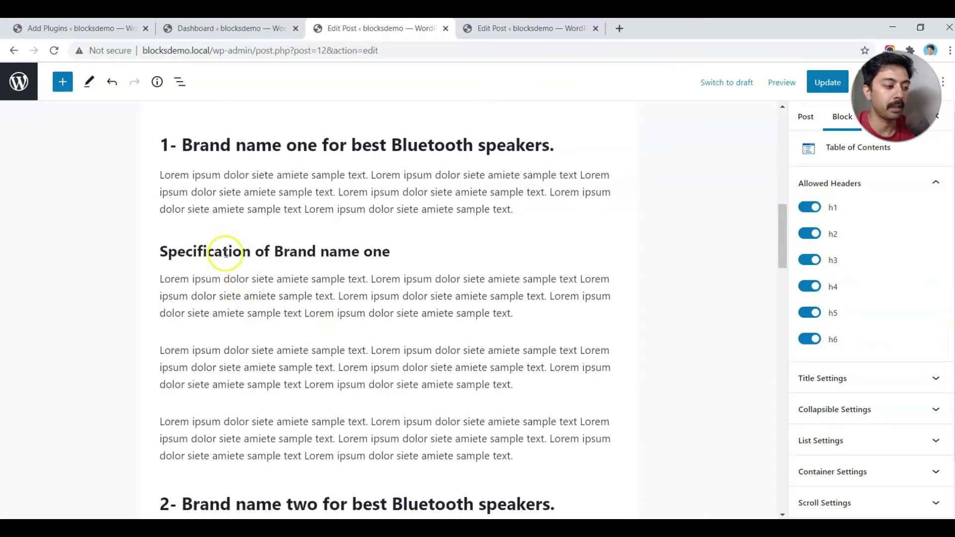
pyautogui.scroll(5, 256, 248)
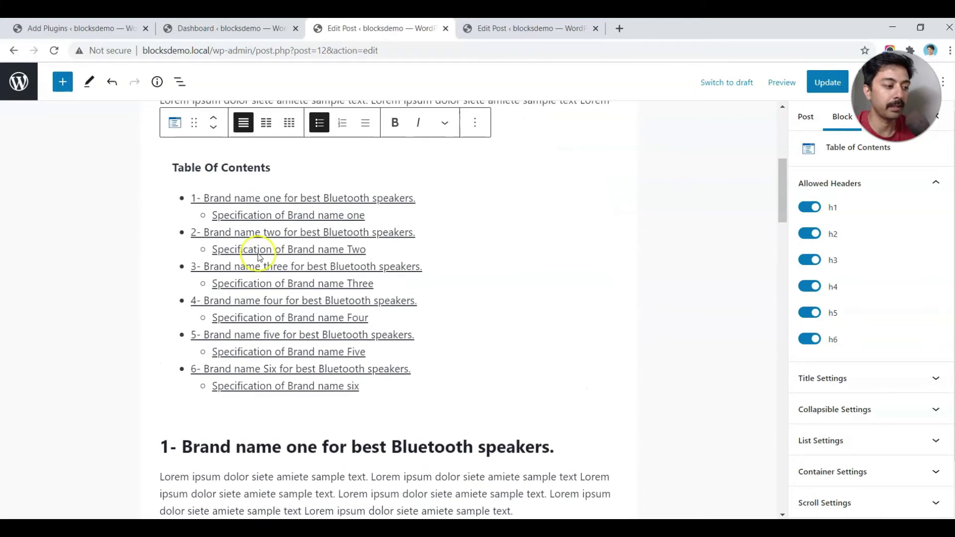
# - Toggle h3 and h2 Allowed Headers off and back on, then expand Title Settings
pyautogui.click(811, 260)
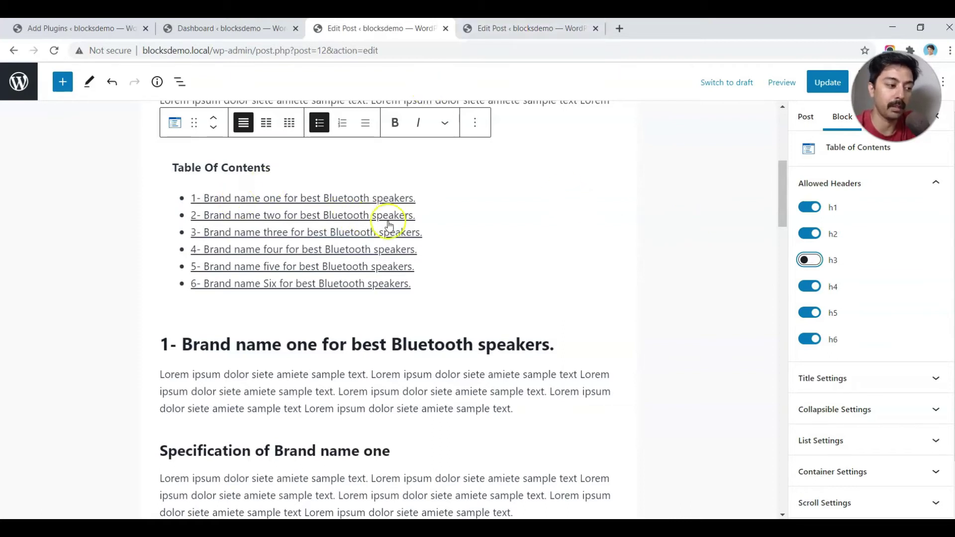
pyautogui.click(816, 264)
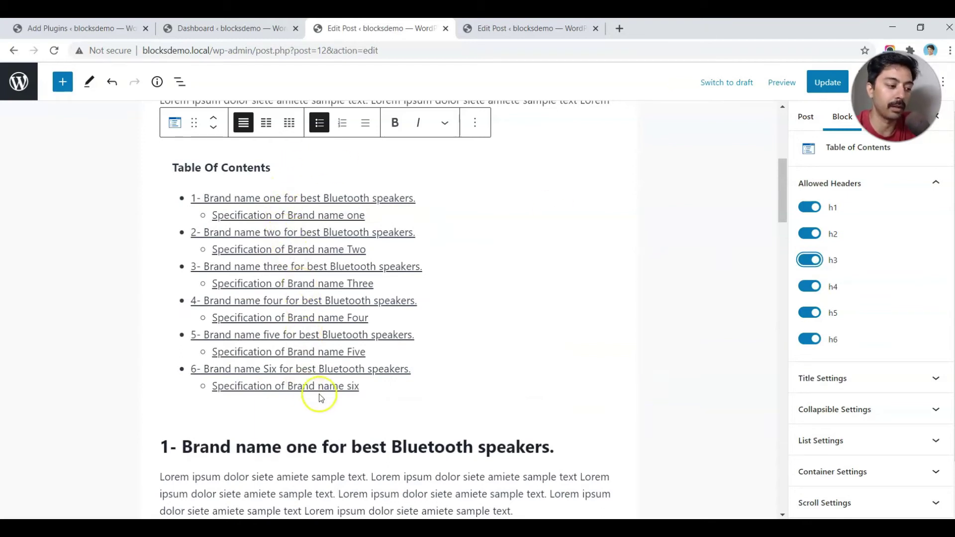
pyautogui.click(809, 233)
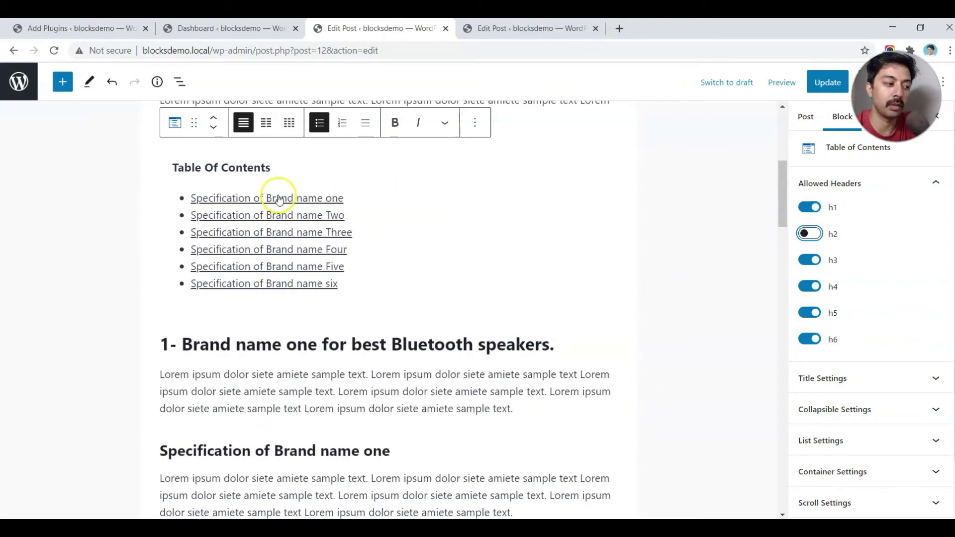
pyautogui.click(818, 236)
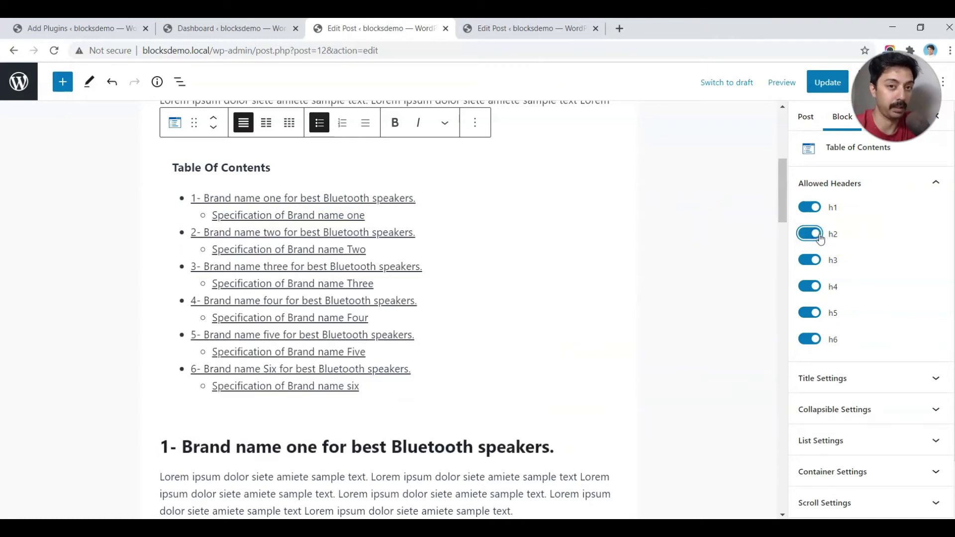
pyautogui.click(888, 383)
pyautogui.scroll(-2, 883, 263)
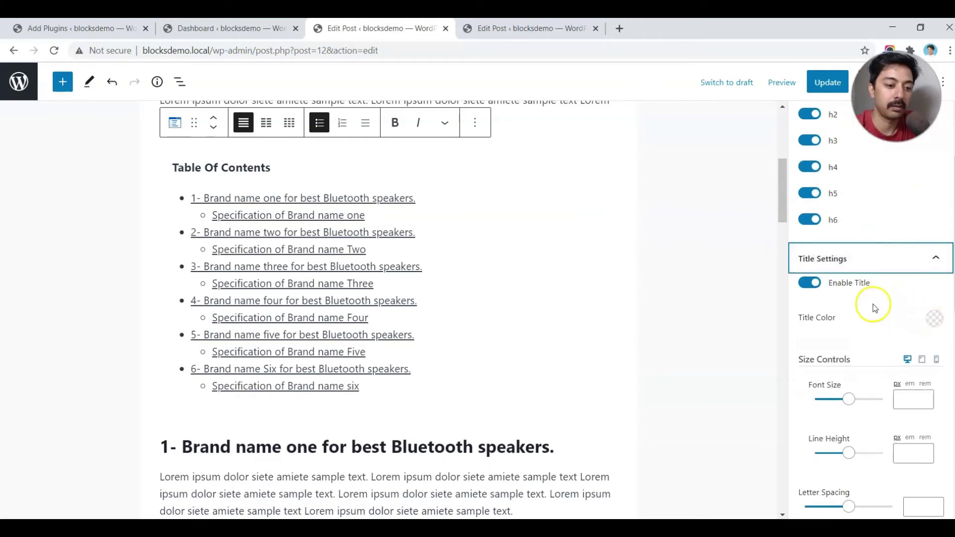
# - Toggle the contents block title off and back on
pyautogui.click(814, 285)
pyautogui.click(815, 287)
pyautogui.click(815, 287)
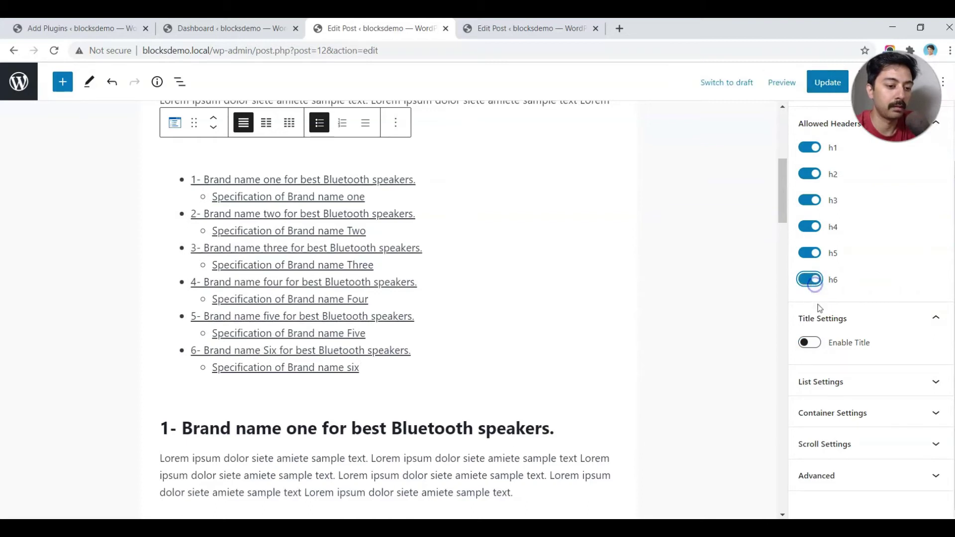
pyautogui.click(810, 342)
# - Rename the contents title to 'What's in the blog post'
pyautogui.scroll(2, 393, 286)
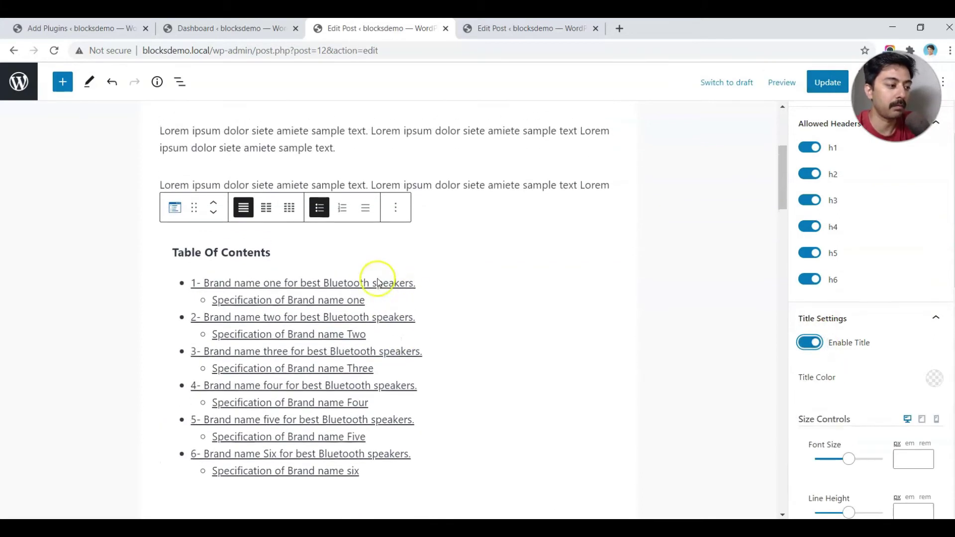
pyautogui.tripleClick(266, 250)
pyautogui.doubleClick(266, 251)
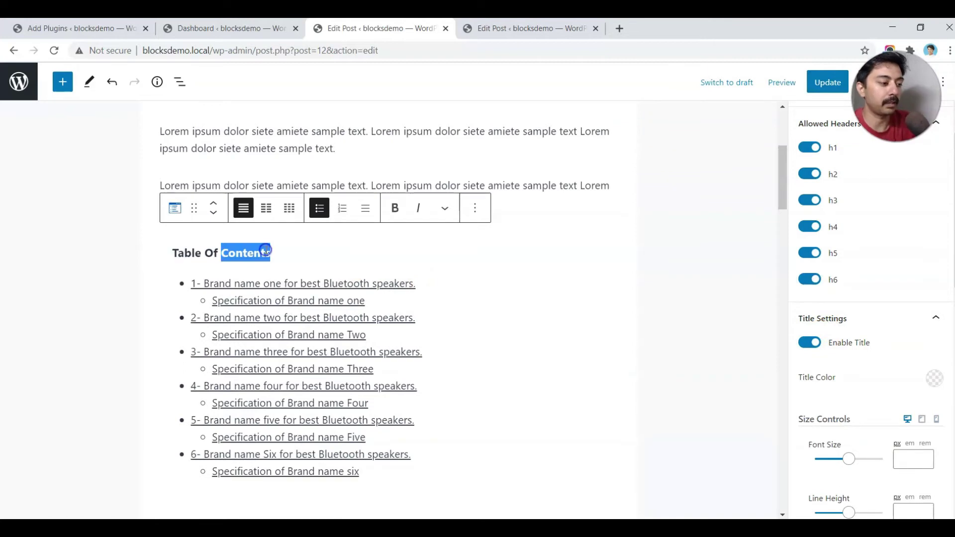
pyautogui.press('BackSpace')
pyautogui.press('BackSpace')
pyautogui.press('BackSpace')
pyautogui.press('BackSpace')
pyautogui.press('BackSpace')
pyautogui.press('BackSpace')
pyautogui.press('BackSpace')
pyautogui.press('BackSpace')
pyautogui.press('BackSpace')
pyautogui.press('BackSpace')
pyautogui.write("What's in the blog post")
pyautogui.click(704, 321)
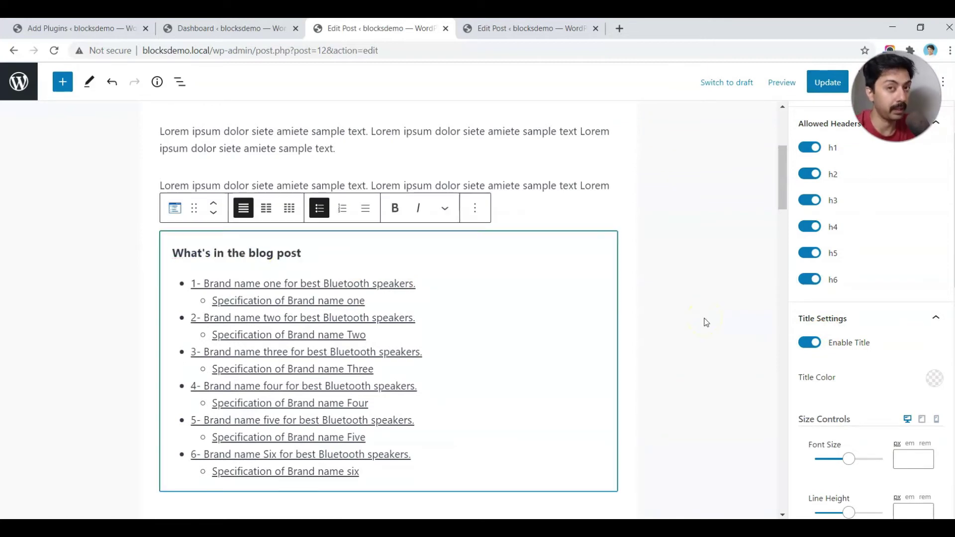
# - Check the title text colour choices, leaving the colour unchanged
pyautogui.scroll(-2, 904, 342)
pyautogui.click(935, 275)
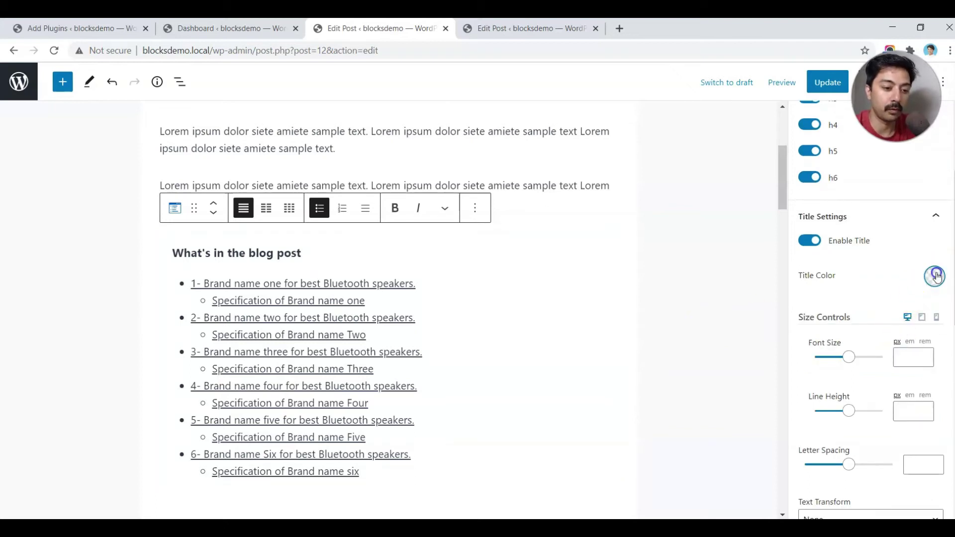
pyautogui.click(879, 275)
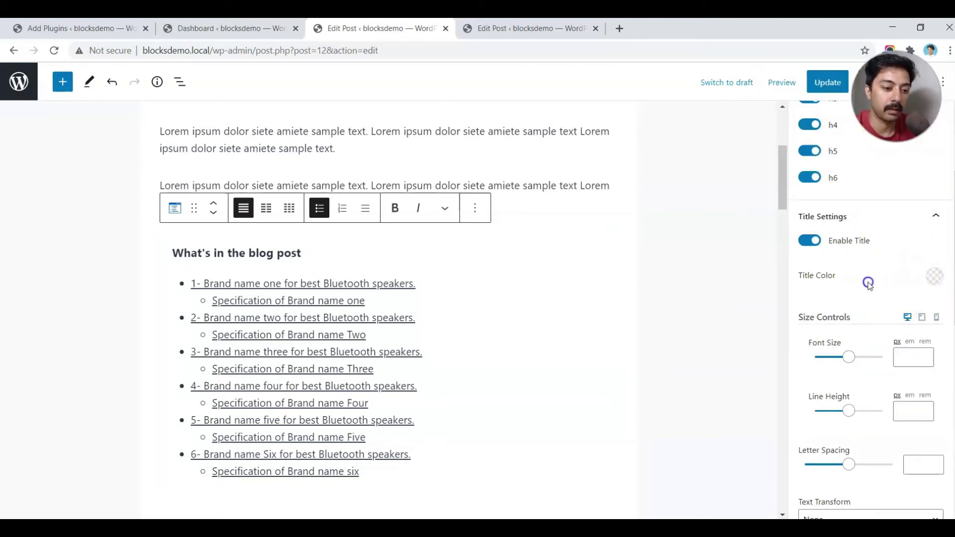
pyautogui.scroll(-2, 867, 281)
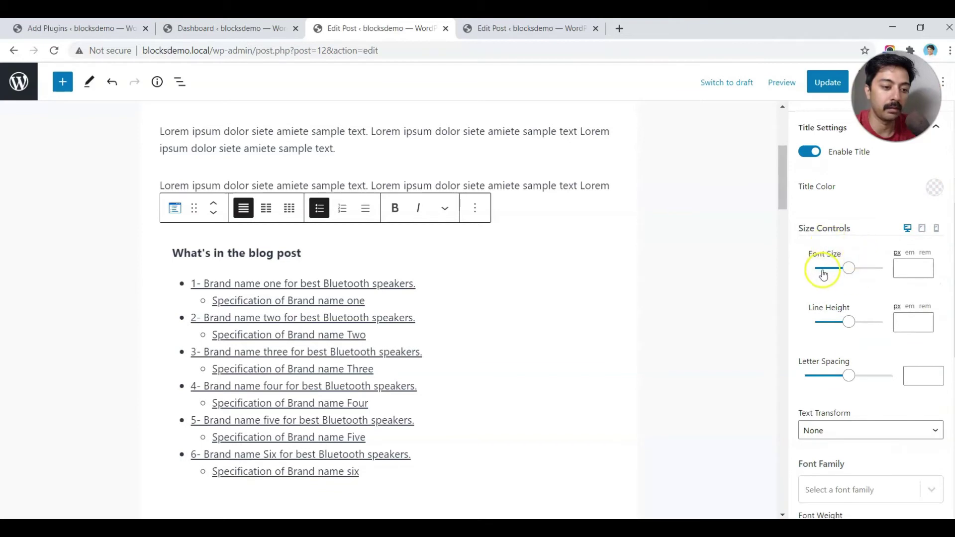
pyautogui.scroll(-2, 847, 337)
pyautogui.scroll(-4, 848, 339)
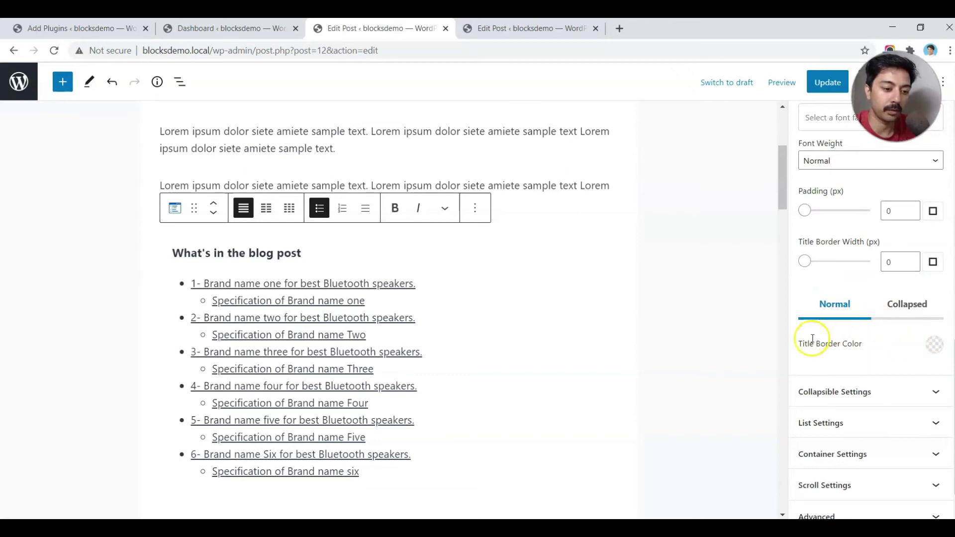
# - Give the title a blue border 5 px wide, then clear the border colour
pyautogui.click(935, 352)
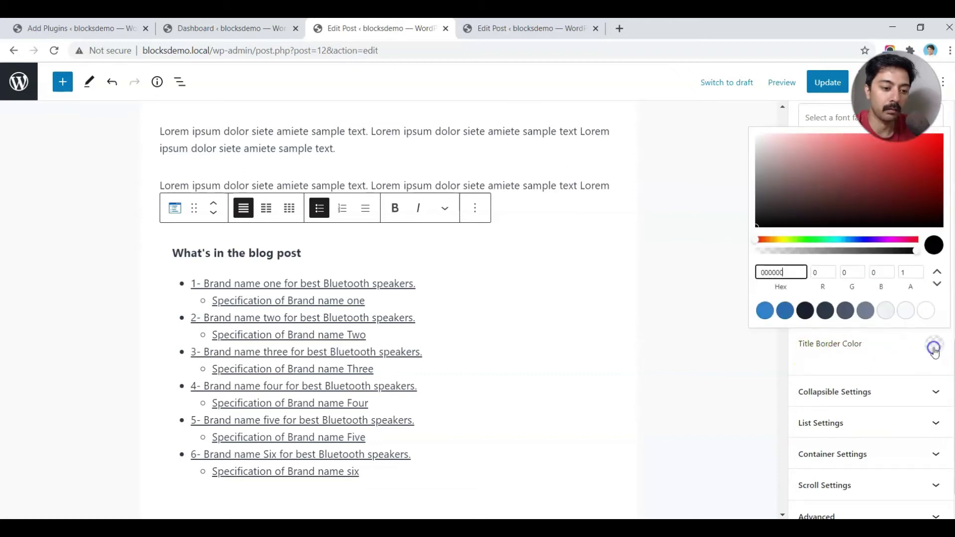
pyautogui.click(791, 307)
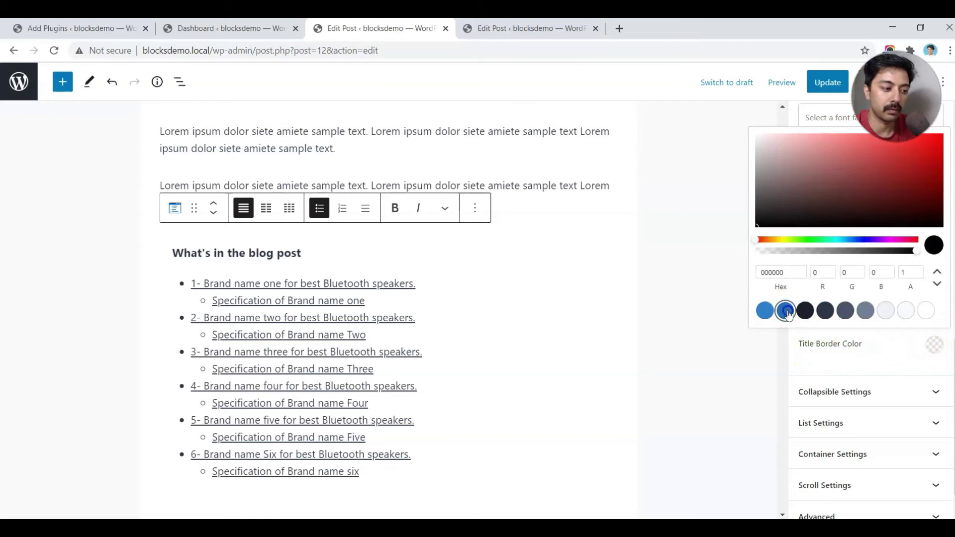
pyautogui.click(897, 364)
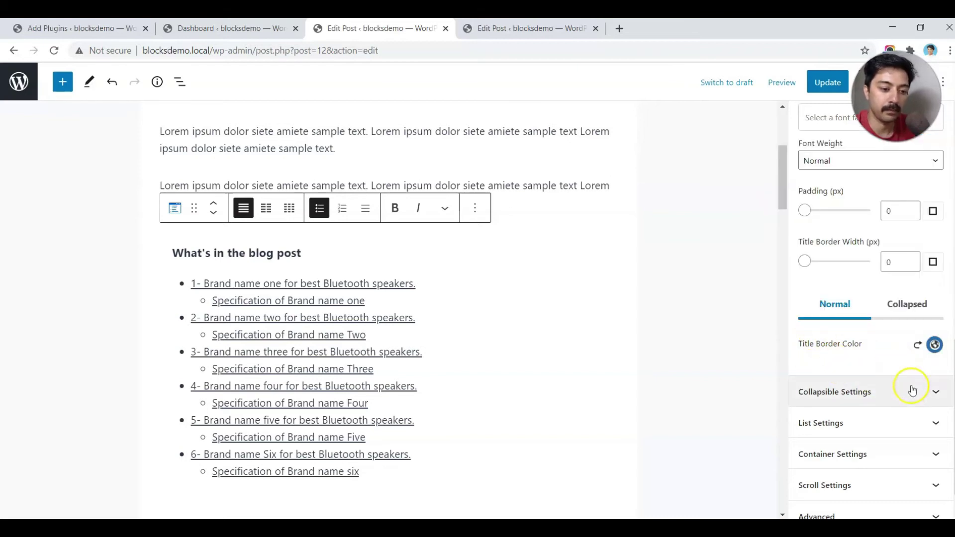
pyautogui.click(899, 270)
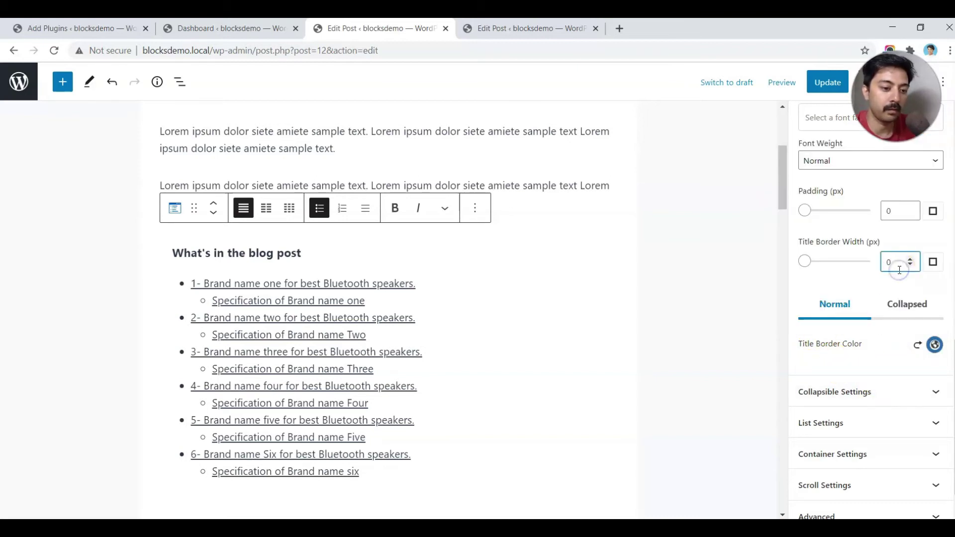
pyautogui.press('Up')
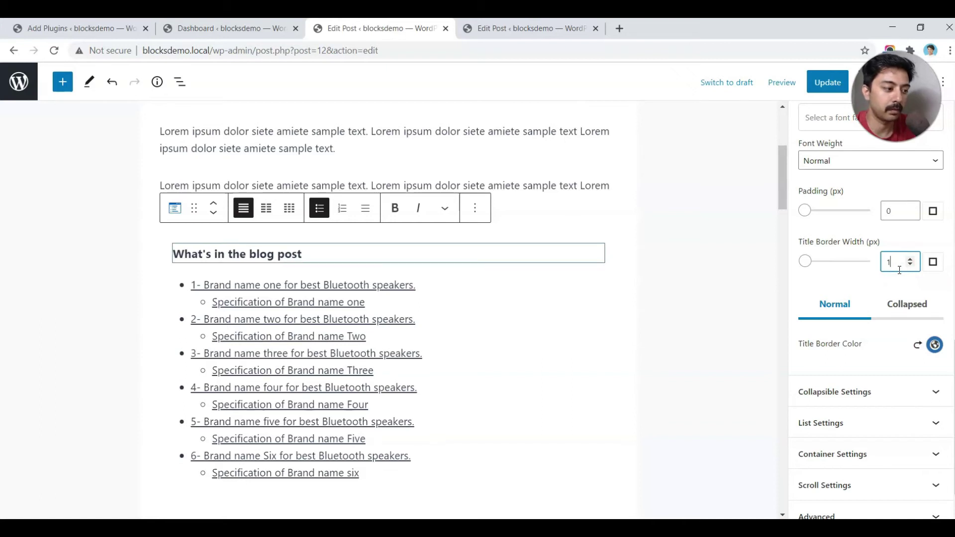
pyautogui.press('Up')
pyautogui.press('Up')
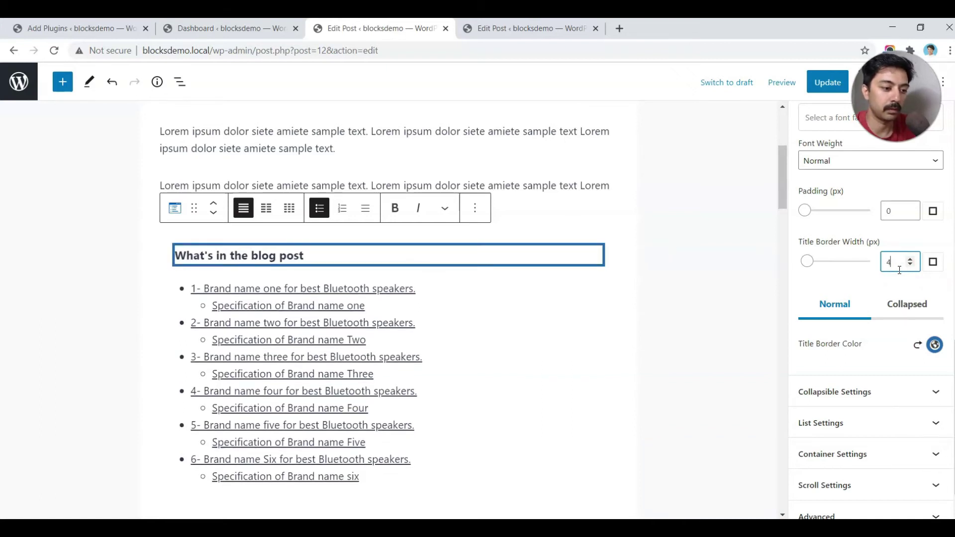
pyautogui.press('Up')
pyautogui.press('Up')
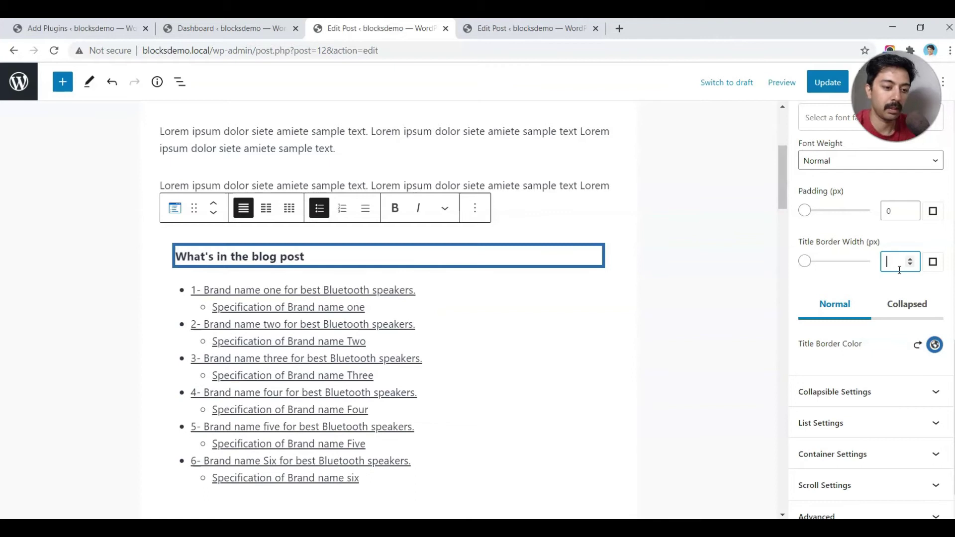
pyautogui.click(917, 344)
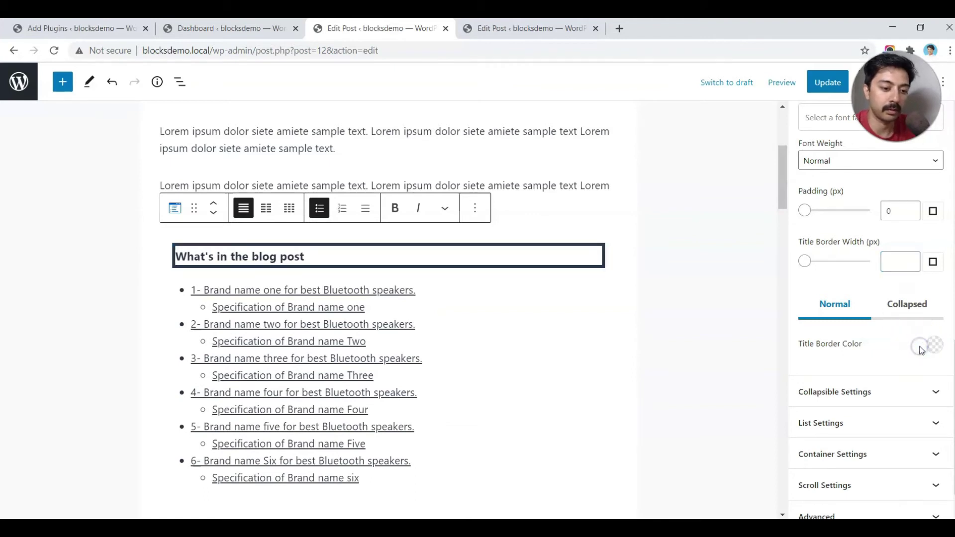
pyautogui.click(841, 391)
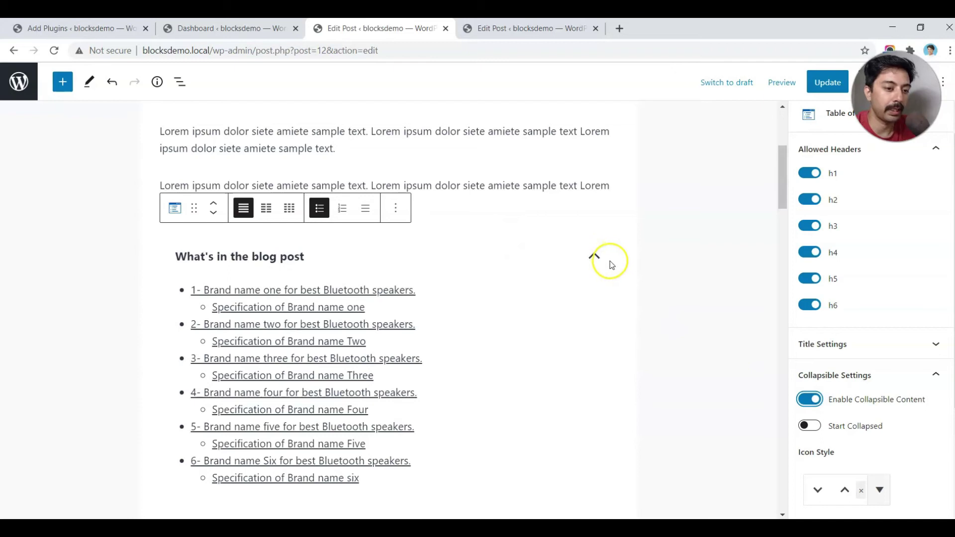
# - Enable Start Collapsed and test expanding and collapsing the contents in the editor
pyautogui.click(594, 256)
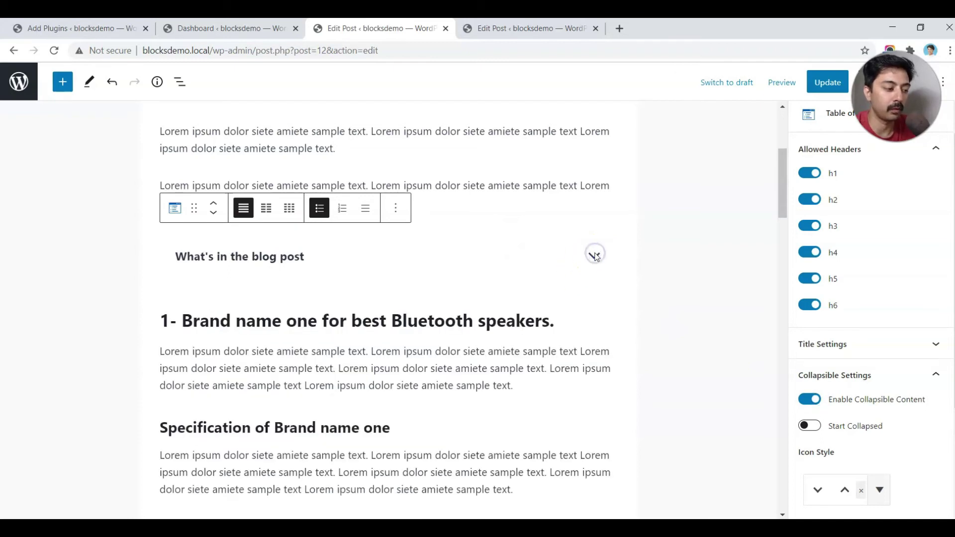
pyautogui.click(825, 428)
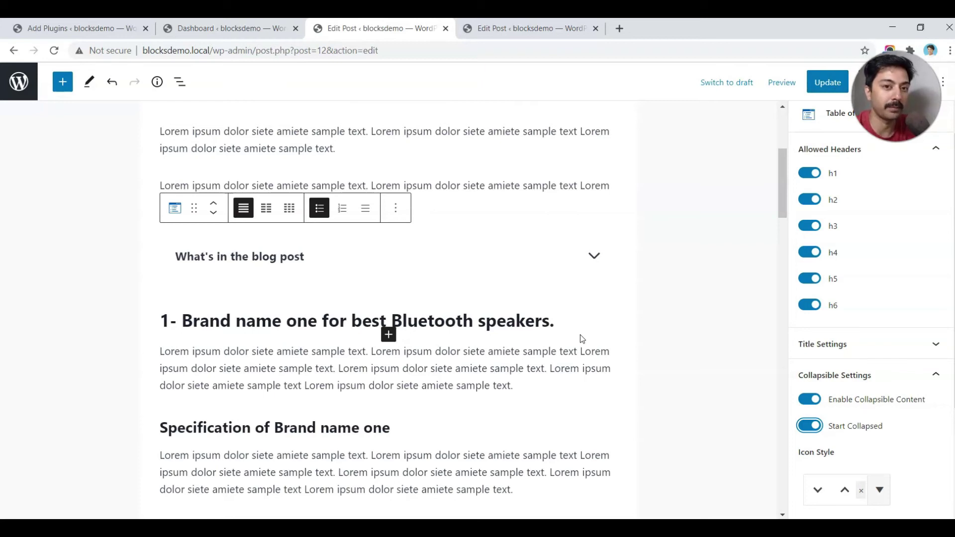
pyautogui.scroll(-4, 580, 334)
pyautogui.scroll(4, 674, 305)
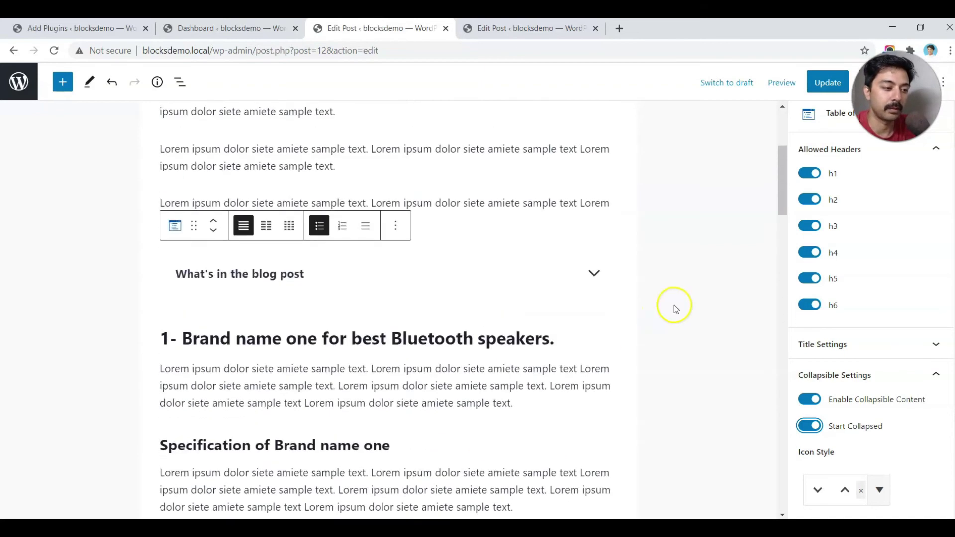
pyautogui.scroll(-3, 846, 356)
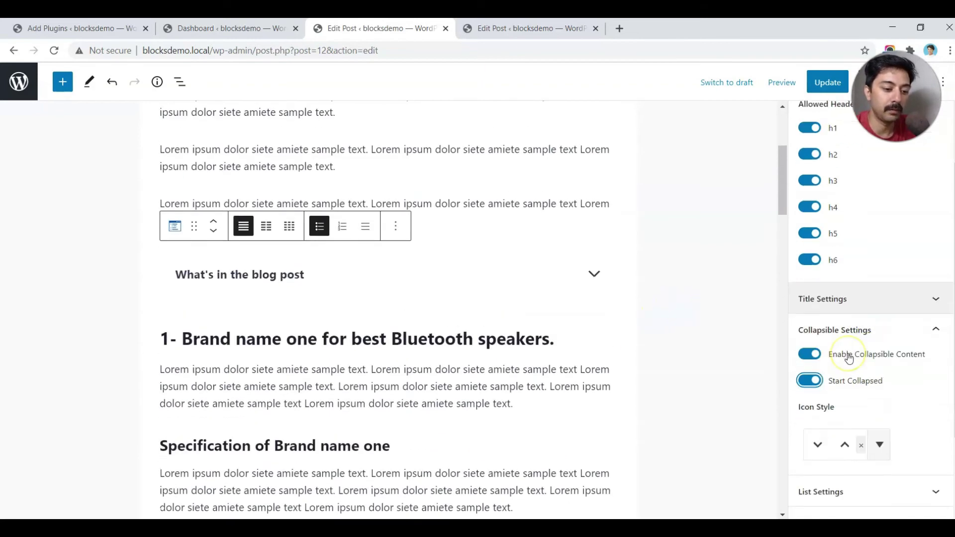
pyautogui.click(591, 277)
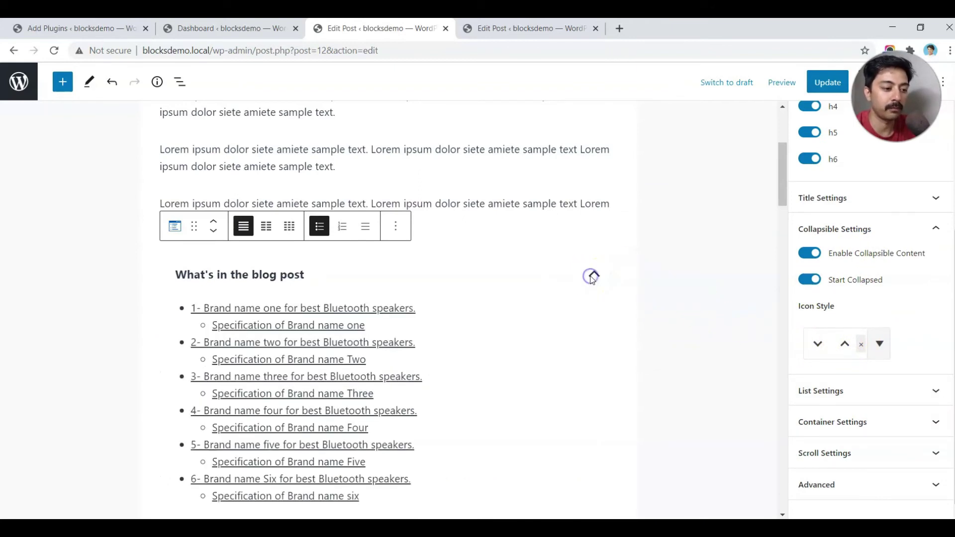
pyautogui.click(592, 277)
pyautogui.scroll(-1, 877, 333)
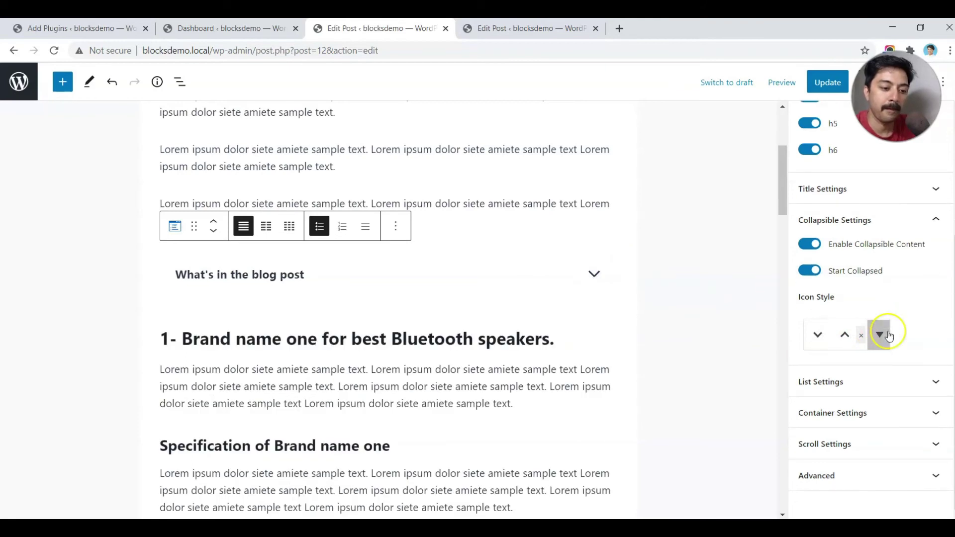
# - Expand the list styling settings and the contents block to view its list
pyautogui.click(873, 380)
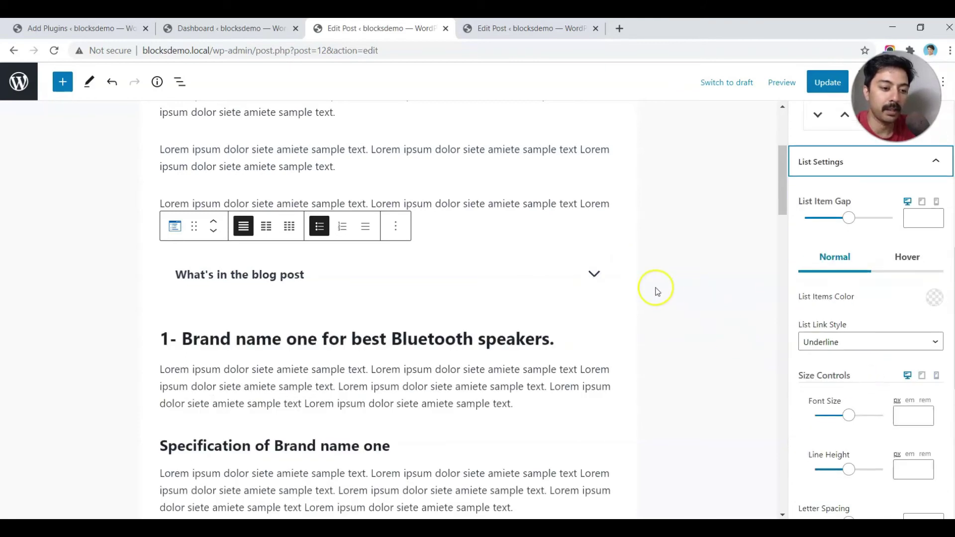
pyautogui.click(593, 272)
pyautogui.scroll(-7, 876, 316)
pyautogui.scroll(5, 876, 320)
pyautogui.scroll(-5, 879, 319)
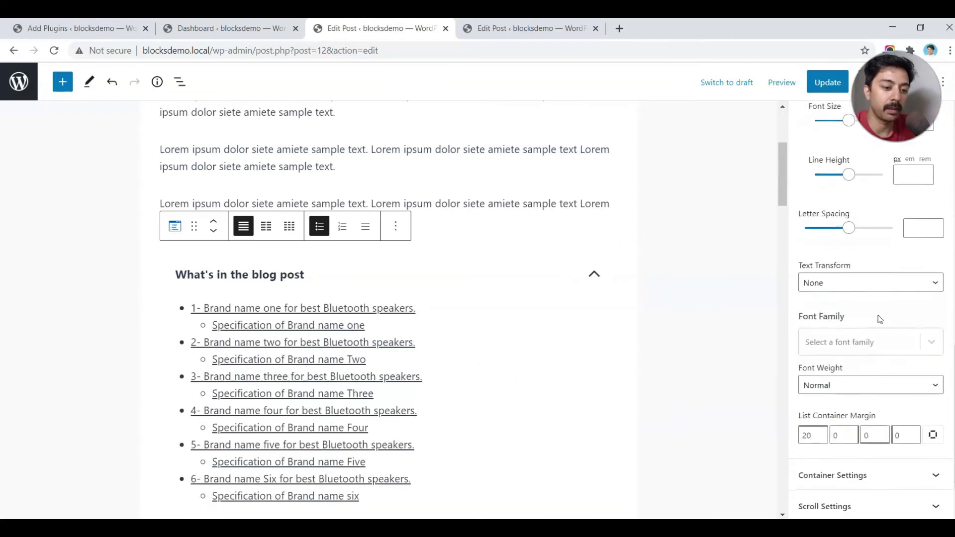
# - Give the contents container the light grey-blue EDF2F7 background
pyautogui.click(840, 420)
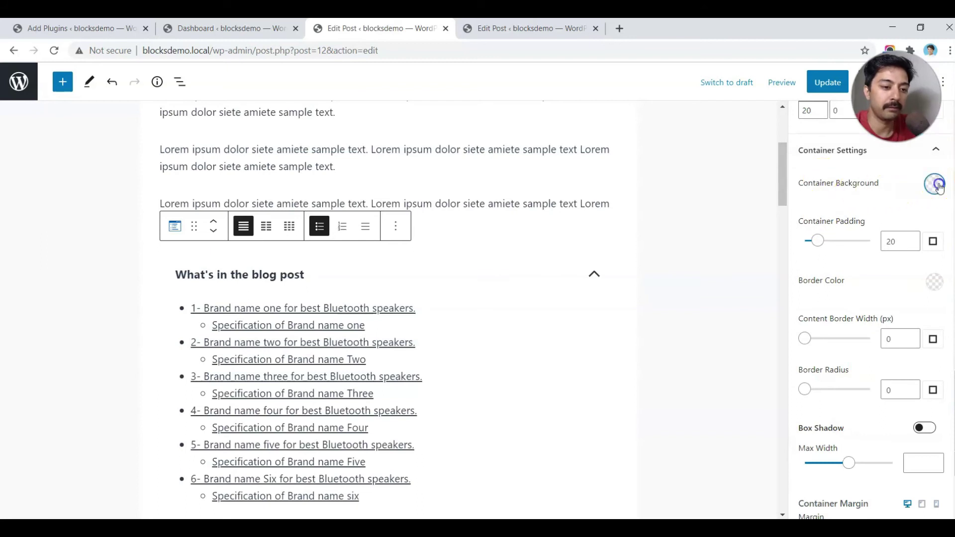
pyautogui.click(933, 183)
pyautogui.click(886, 384)
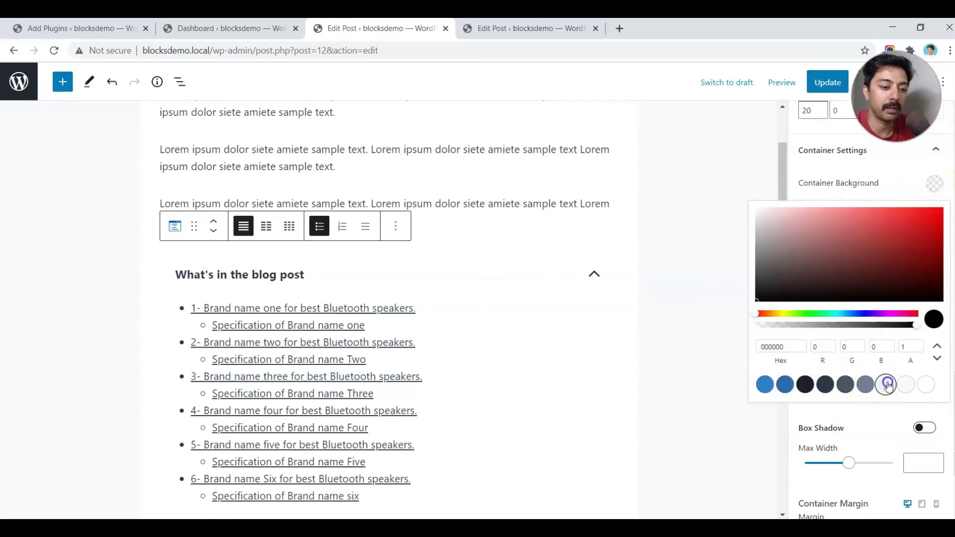
pyautogui.click(636, 246)
pyautogui.scroll(-5, 635, 247)
pyautogui.scroll(7, 636, 247)
pyautogui.scroll(-5, 635, 250)
pyautogui.click(615, 294)
pyautogui.scroll(-1, 856, 393)
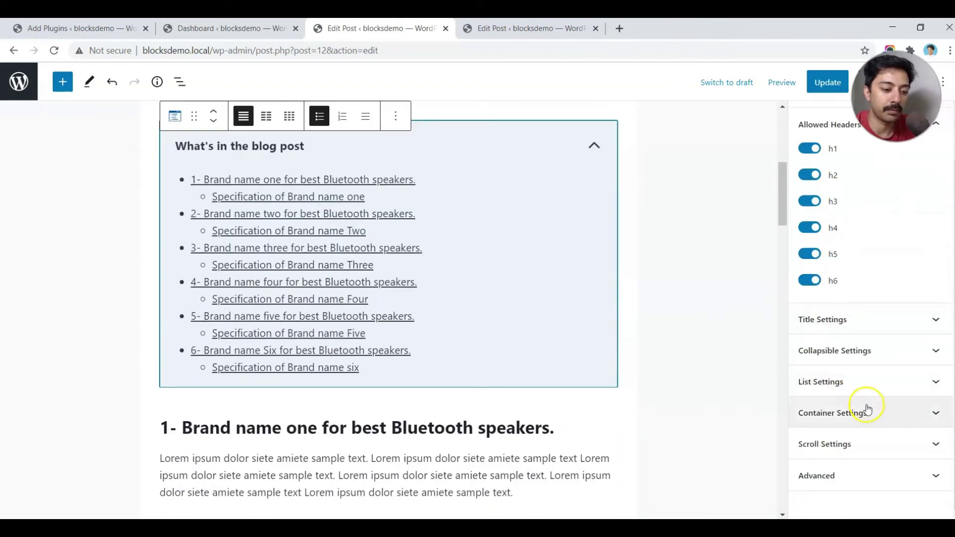
pyautogui.click(870, 410)
# - Set container padding 6, a 1 px blue 2B6CB0 border and border radius 10
pyautogui.click(884, 241)
pyautogui.press('Down')
pyautogui.press('Down')
pyautogui.press('Down')
pyautogui.press('Down')
pyautogui.press('Down')
pyautogui.press('Down')
pyautogui.press('Down')
pyautogui.press('Down')
pyautogui.press('Down')
pyautogui.press('Down')
pyautogui.press('Down')
pyautogui.press('Down')
pyautogui.press('Down')
pyautogui.press('Down')
pyautogui.scroll(-1, 879, 341)
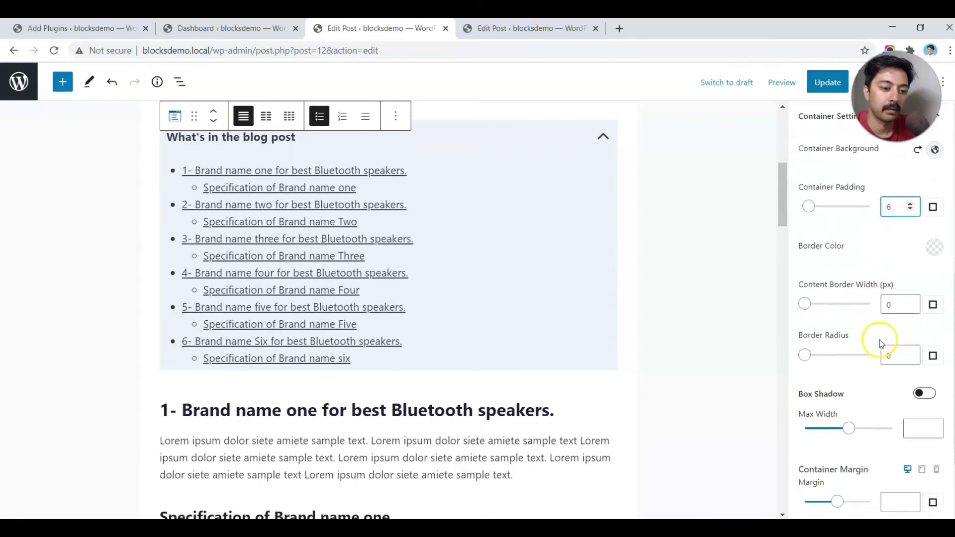
pyautogui.click(933, 245)
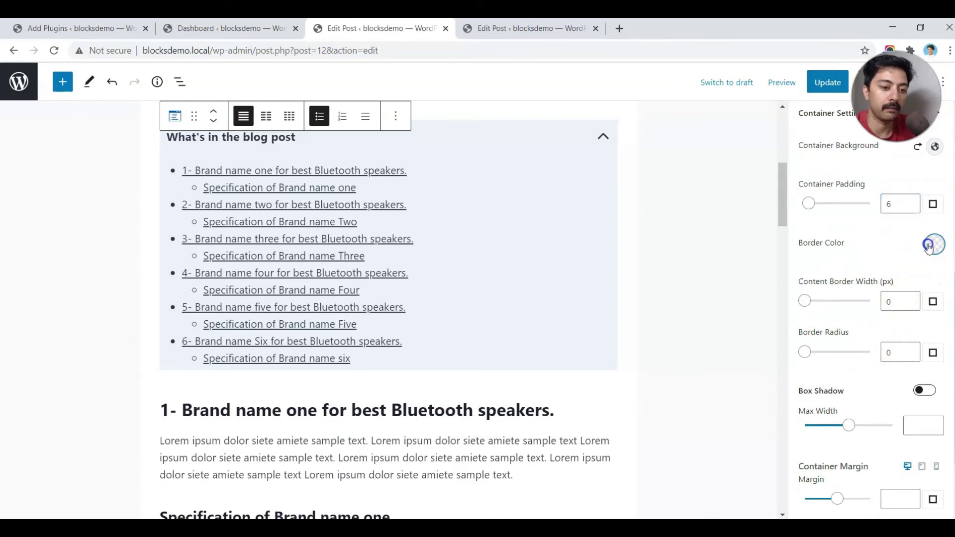
pyautogui.click(786, 445)
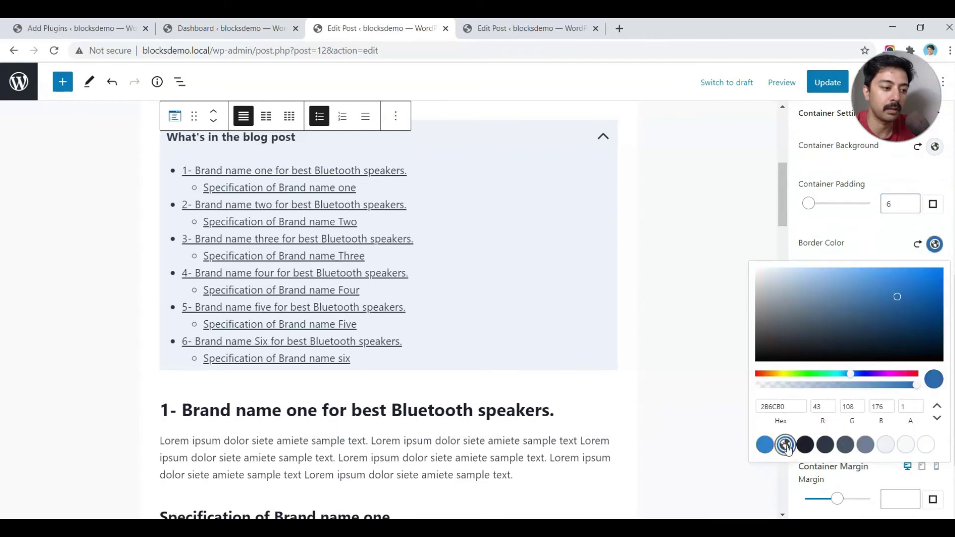
pyautogui.click(839, 254)
pyautogui.click(909, 298)
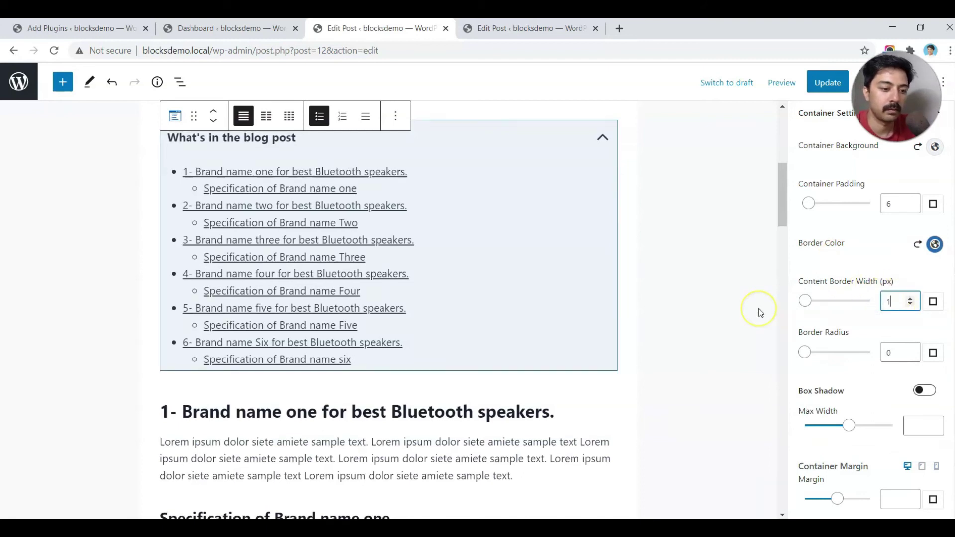
pyautogui.doubleClick(889, 352)
pyautogui.write('10')
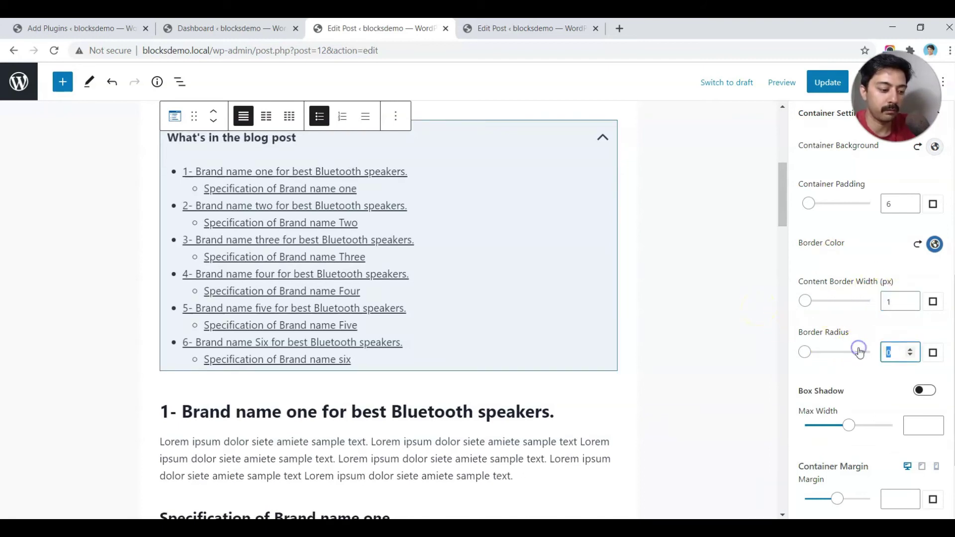
pyautogui.click(634, 296)
pyautogui.scroll(3, 635, 296)
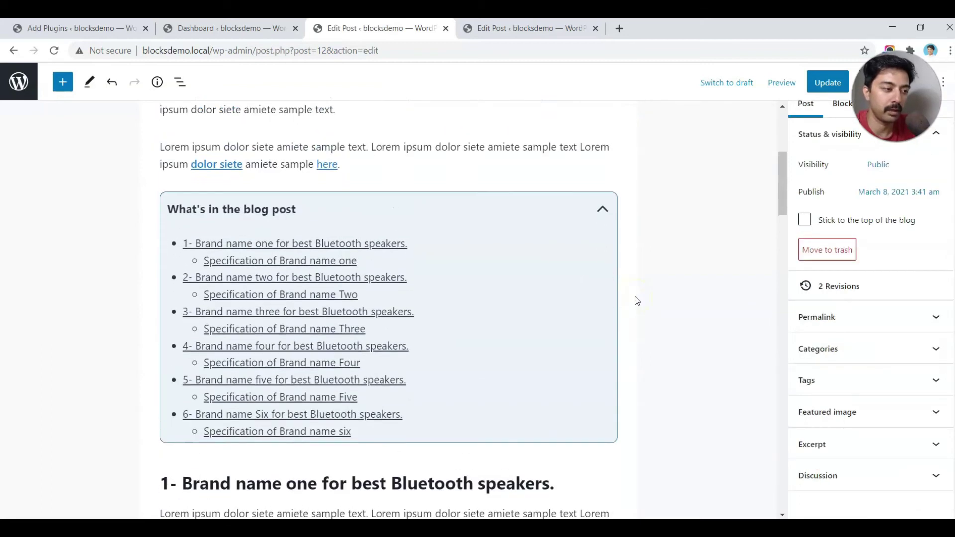
# - Update the headphones post and open the live post in a new tab
pyautogui.click(828, 82)
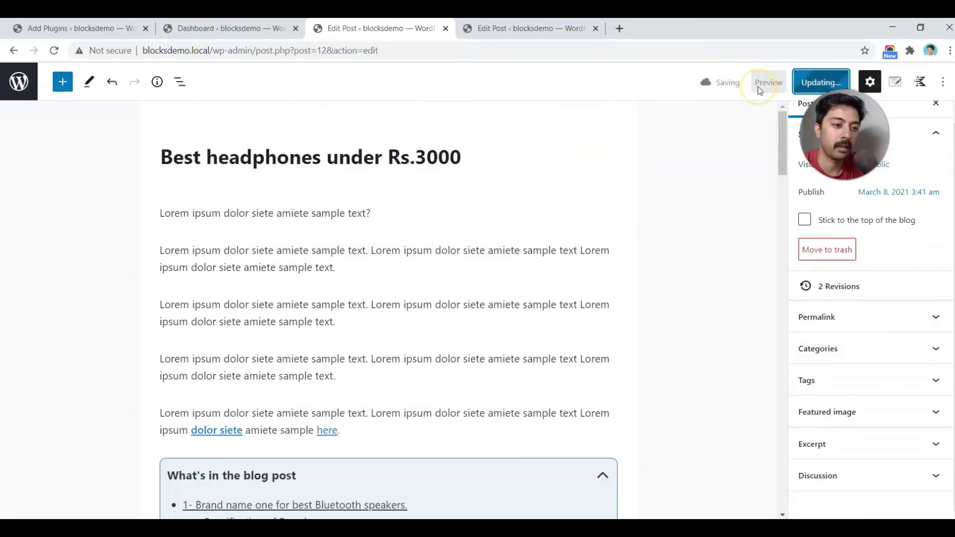
pyautogui.click(781, 82)
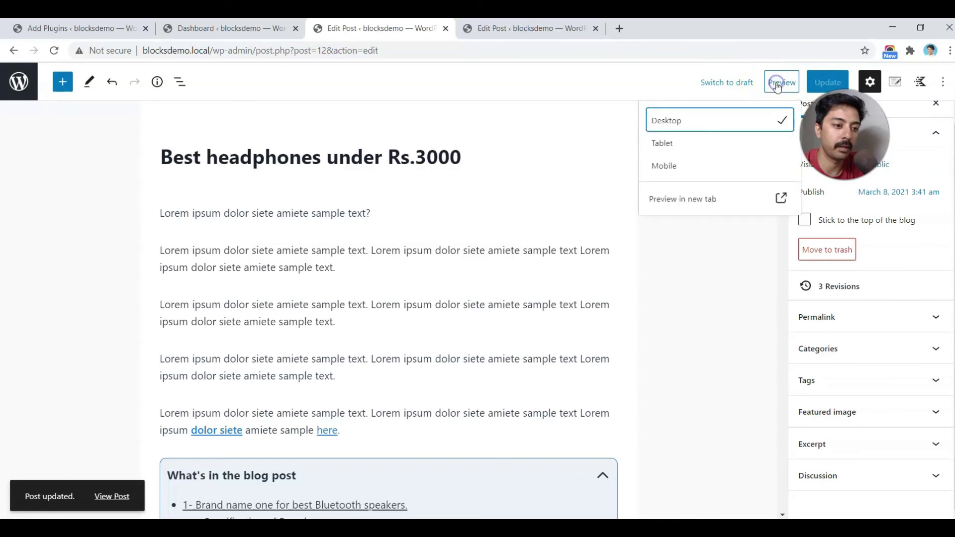
pyautogui.click(112, 497)
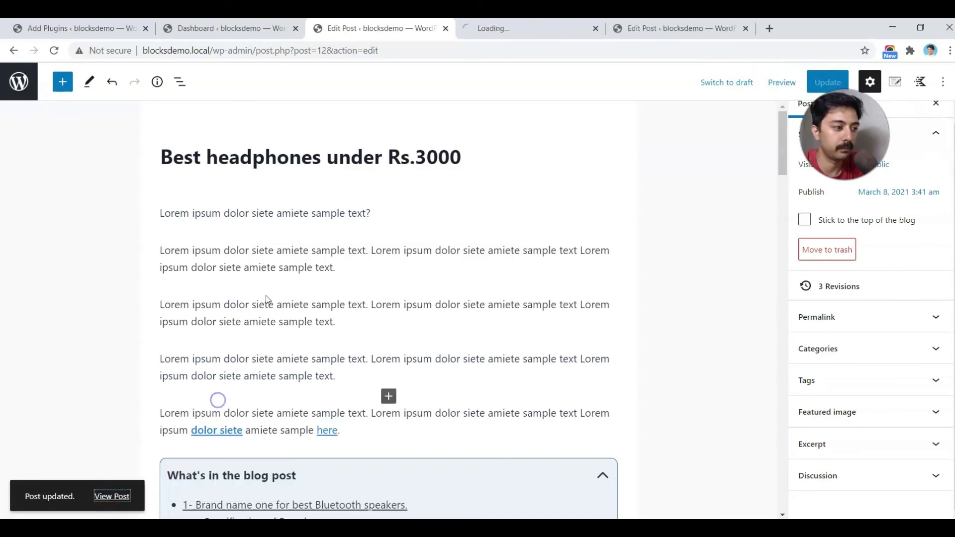
pyautogui.scroll(-5, 443, 295)
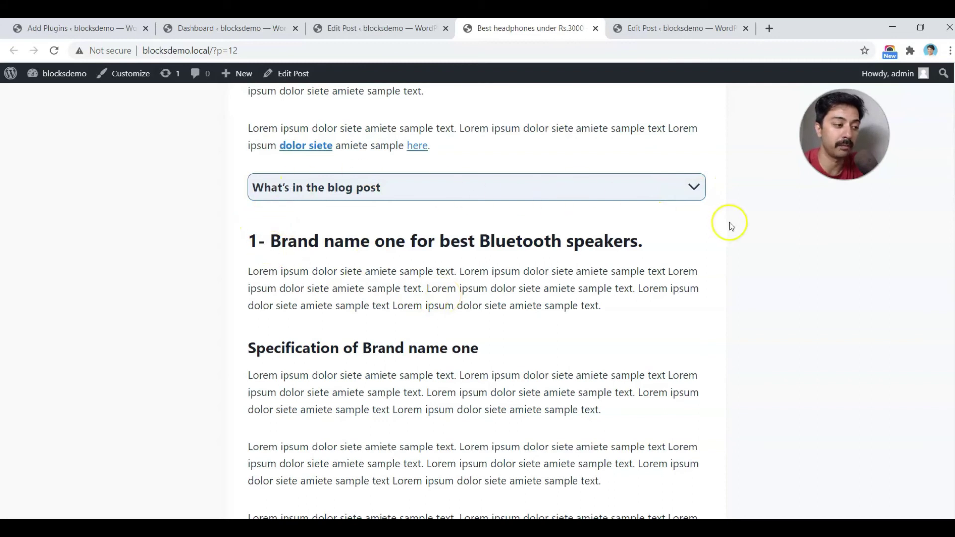
# - On the live post, expand the contents box and test the Brand name four and Specification of Brand name six links
pyautogui.click(694, 189)
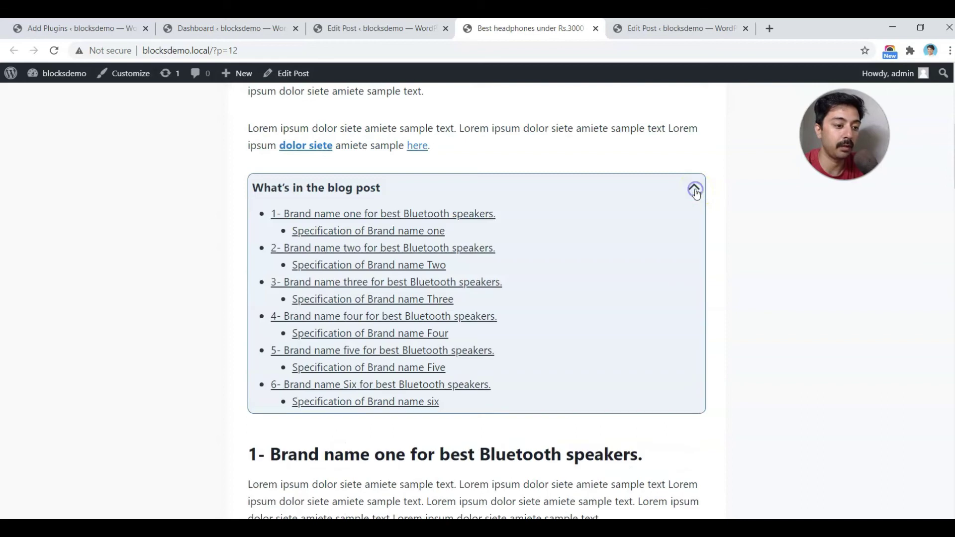
pyautogui.click(695, 190)
pyautogui.click(695, 190)
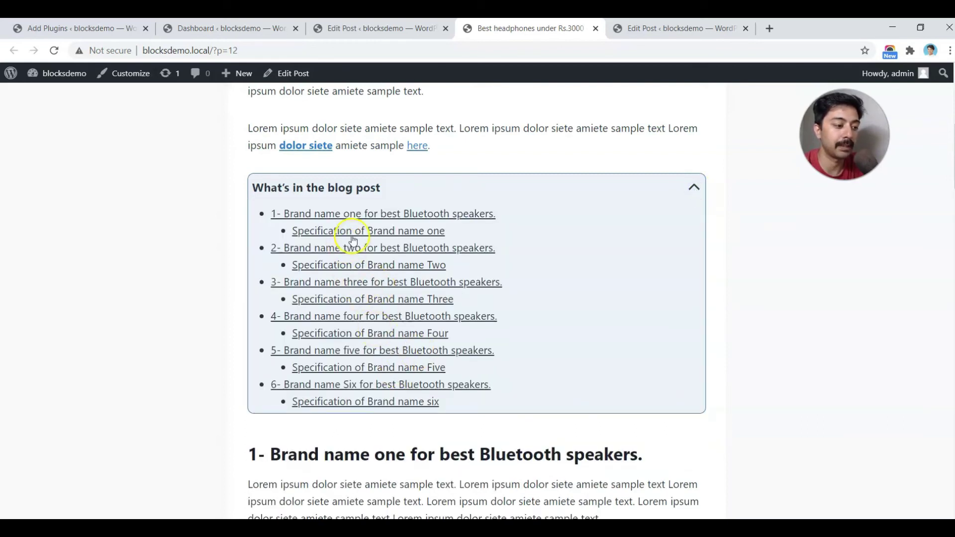
pyautogui.click(359, 317)
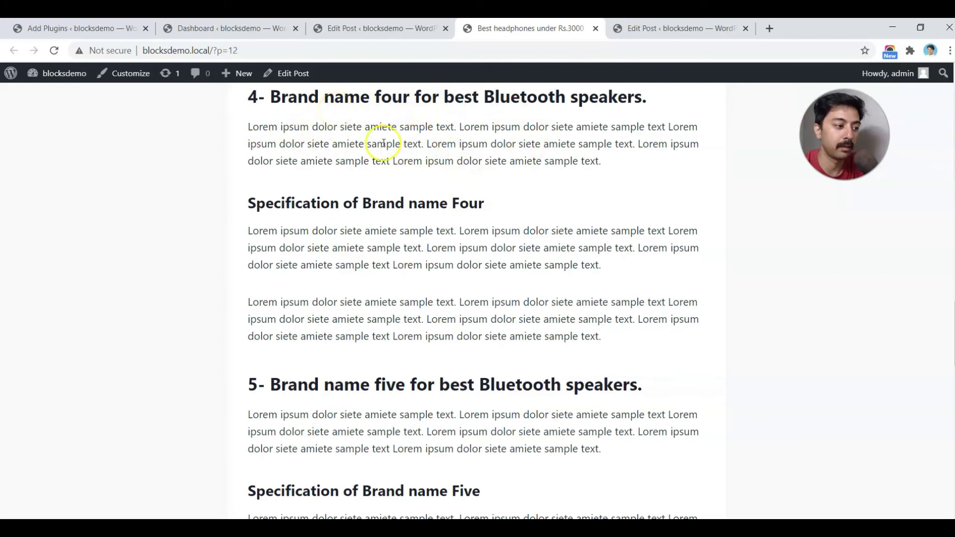
pyautogui.scroll(20, 383, 144)
pyautogui.scroll(-6, 383, 147)
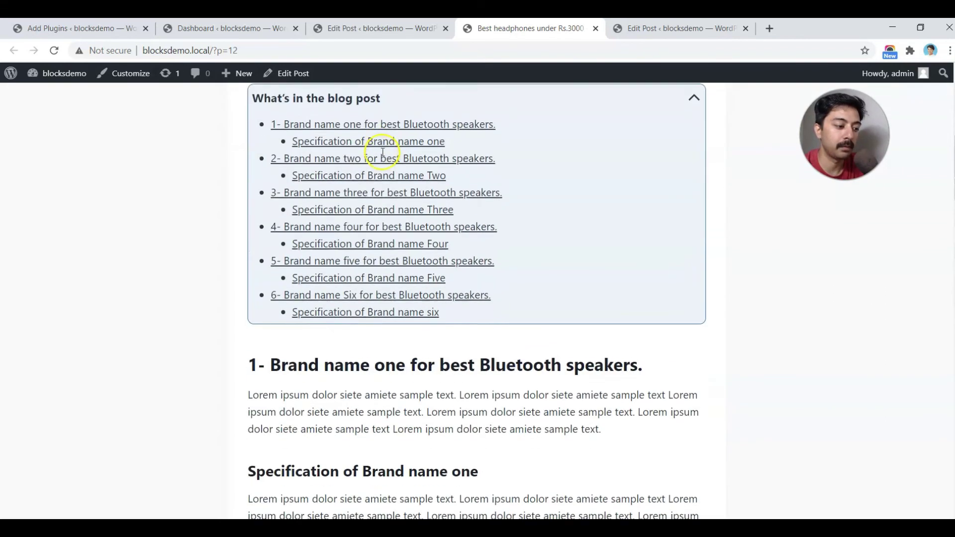
pyautogui.click(304, 308)
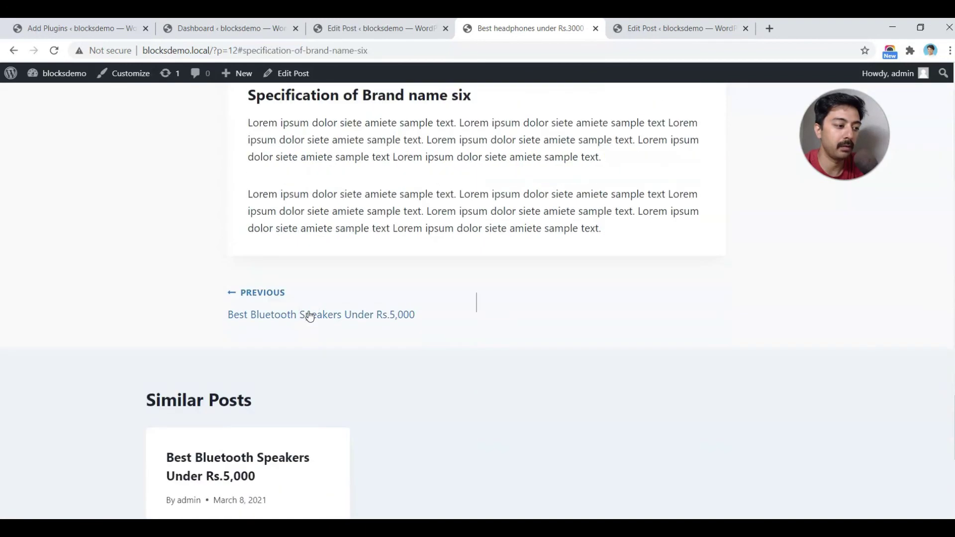
pyautogui.scroll(1, 401, 234)
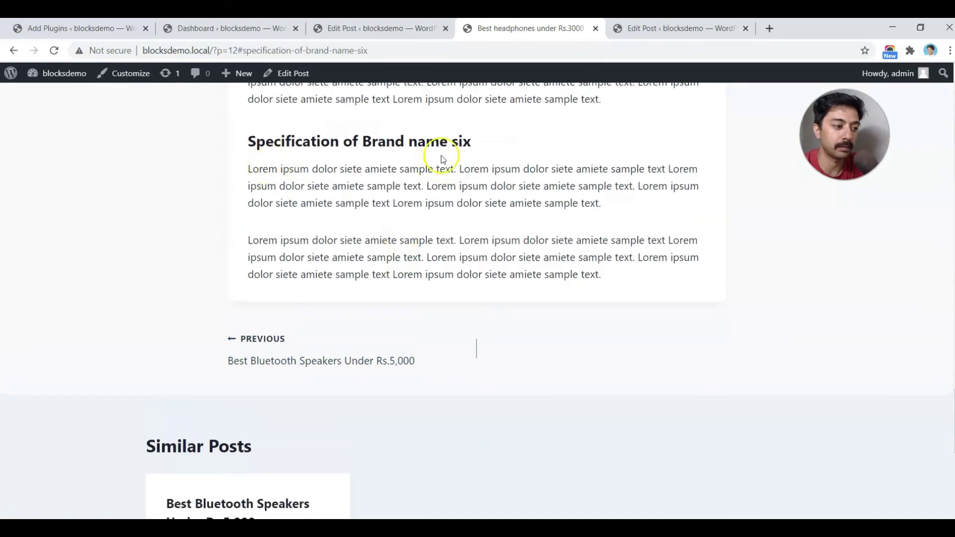
# - Switch the contents list to two columns, update the post, and expand the box on the live post
pyautogui.hotkey('ctrl', 'shift', 'Tab')
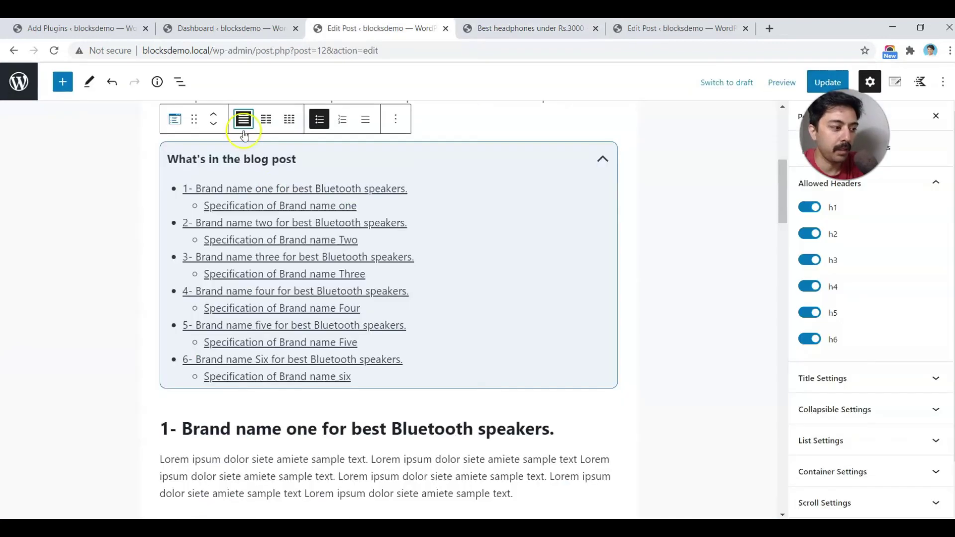
pyautogui.click(266, 119)
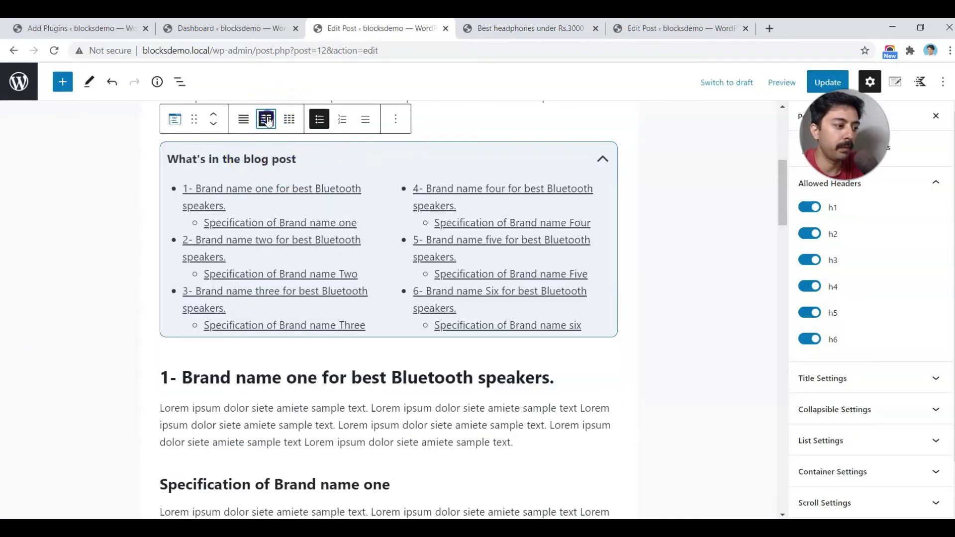
pyautogui.click(825, 82)
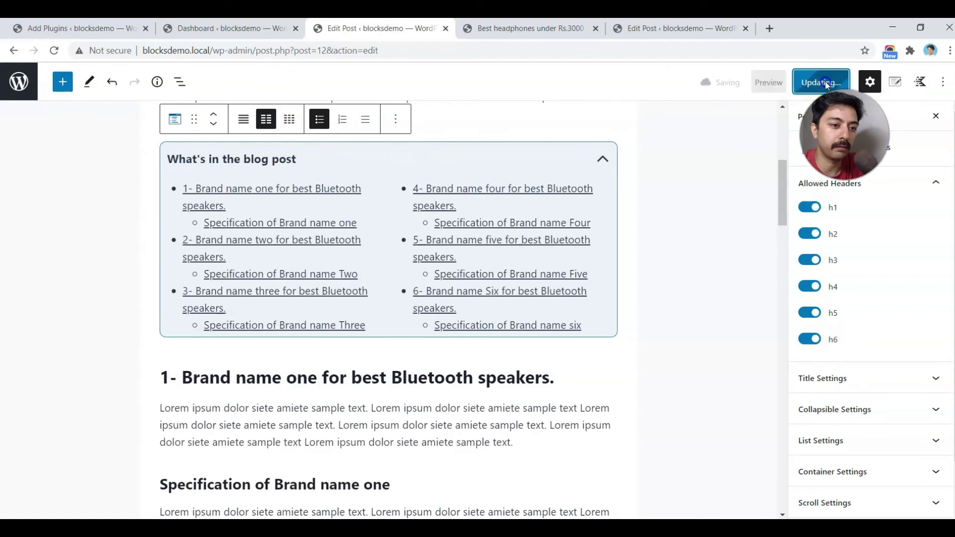
pyautogui.hotkey('ctrl', 'Tab')
pyautogui.click(693, 272)
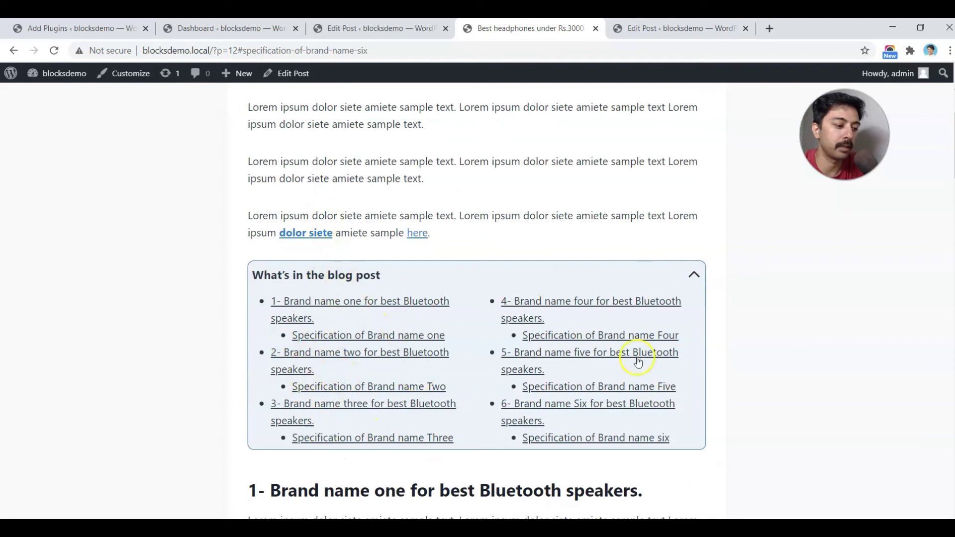
# - Test the '5- Brand name five' link in the two-column contents box, then scroll back up
pyautogui.click(513, 353)
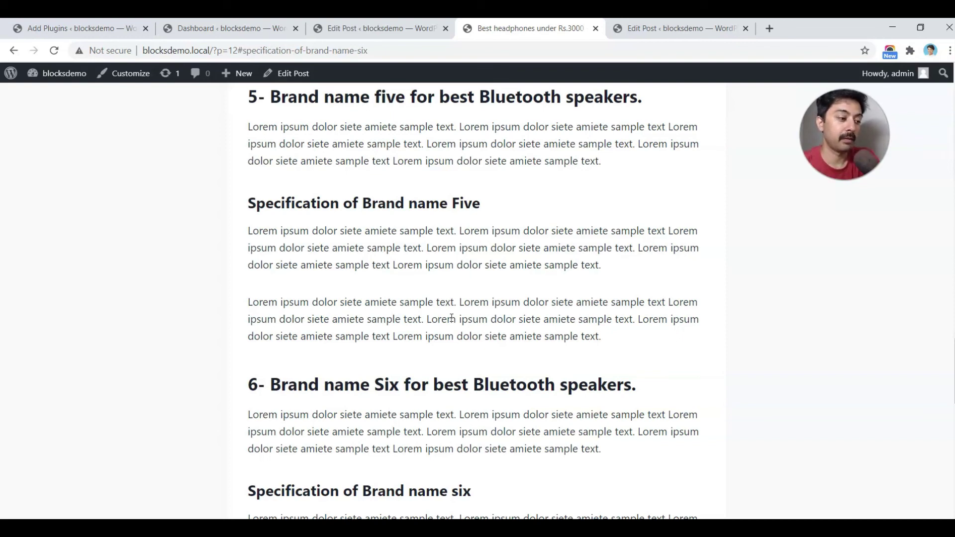
pyautogui.scroll(20, 451, 318)
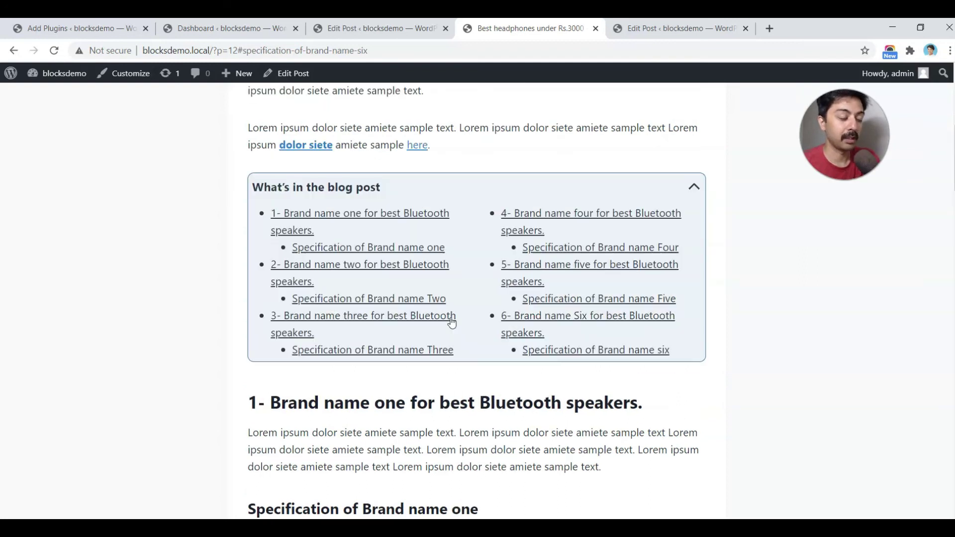